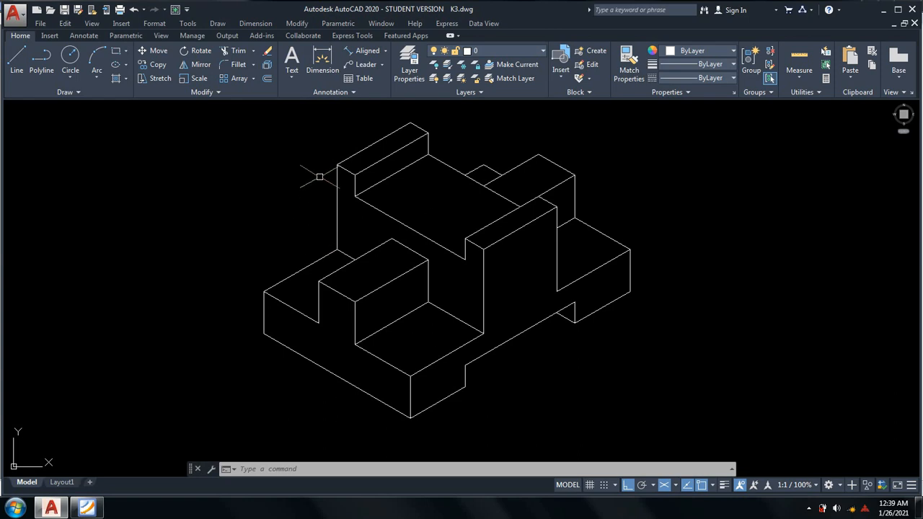
# Check the reference PDF and add an aligned dimension along the block's bottom front-left edge, with the dimension line just outside it.
pyautogui.click(86, 508)
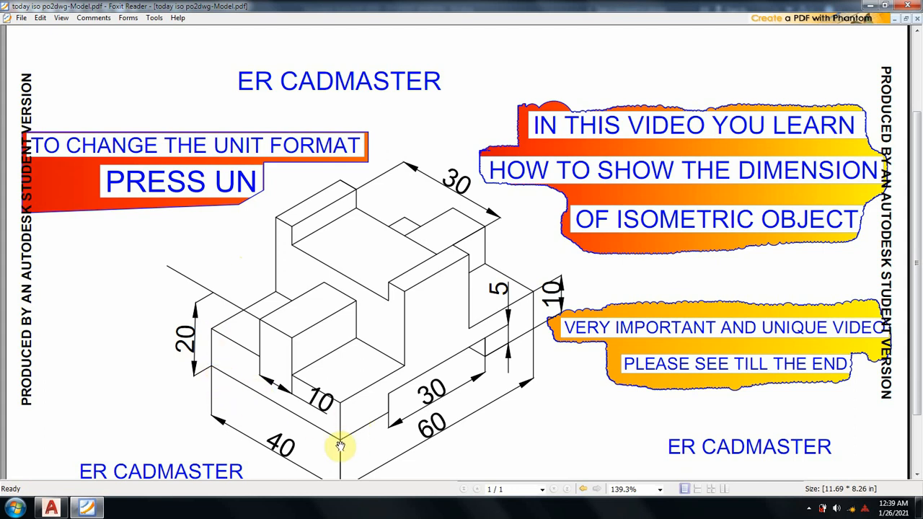
pyautogui.click(86, 508)
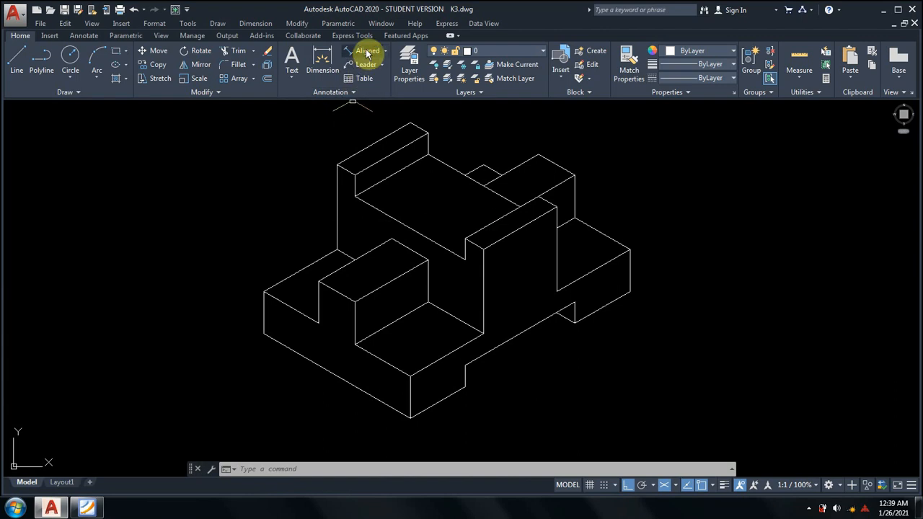
pyautogui.click(369, 53)
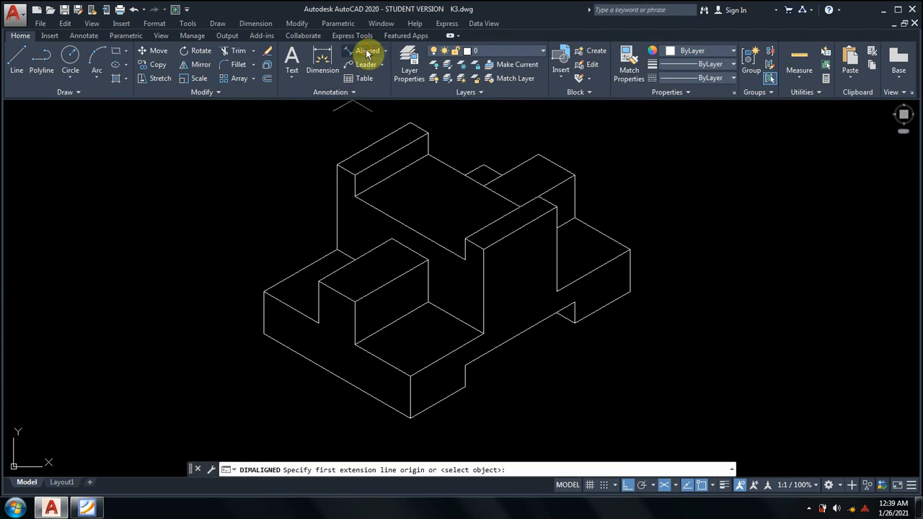
pyautogui.click(264, 333)
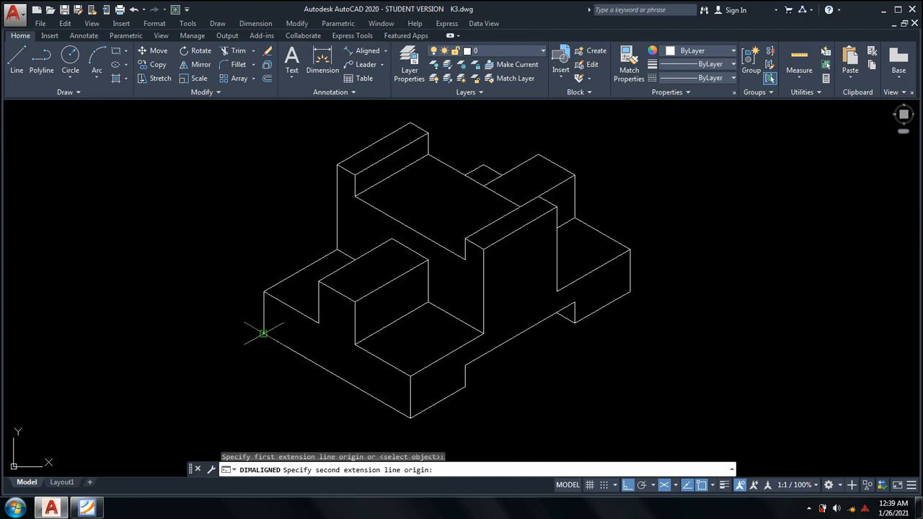
pyautogui.click(409, 418)
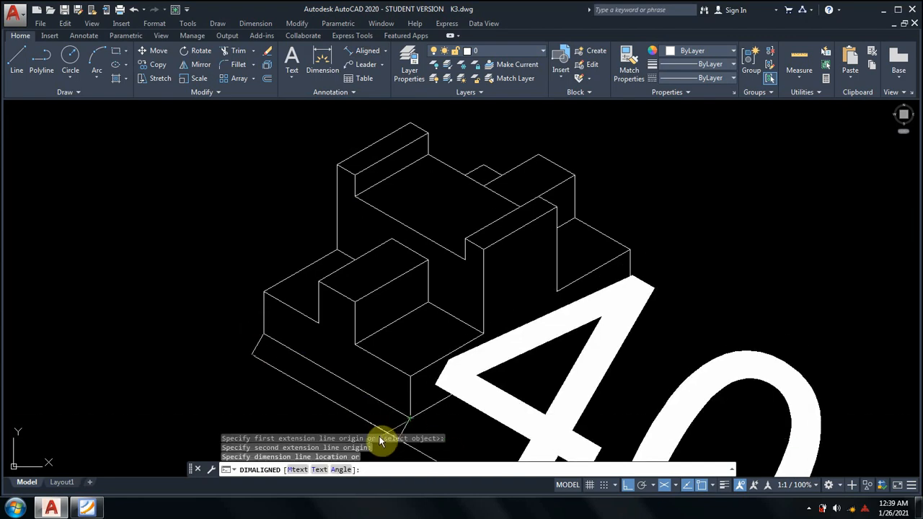
pyautogui.click(404, 432)
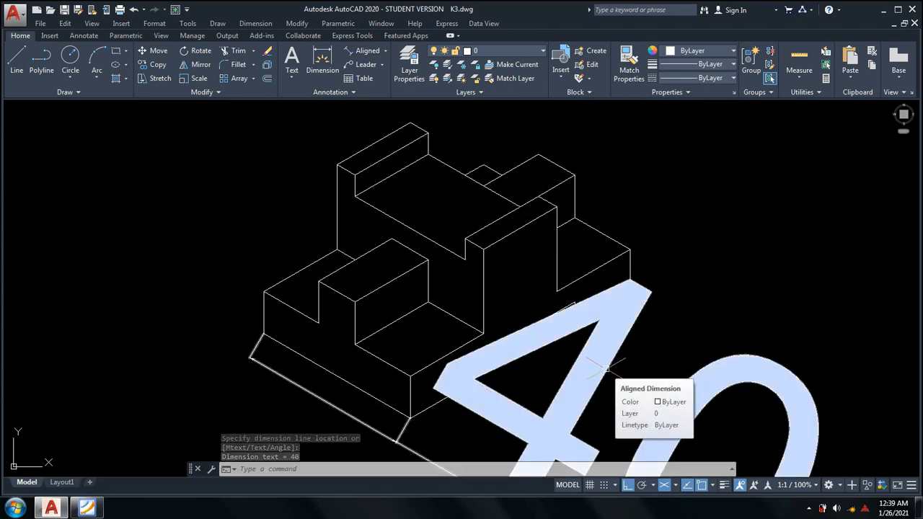
# Modify the Standard dimension style so its text height is 6.
pyautogui.moveTo(636, 310); pyautogui.dragTo(635, 296, button='middle')
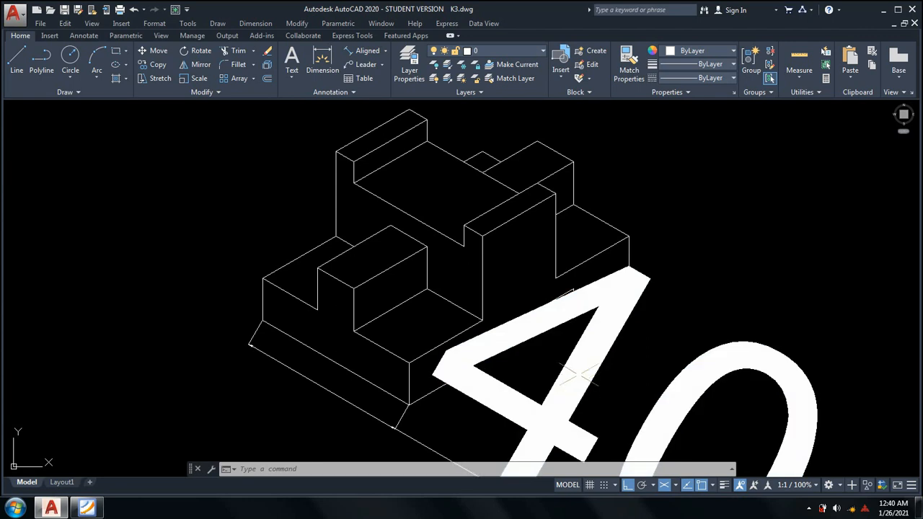
pyautogui.write('d')
pyautogui.press('Return')
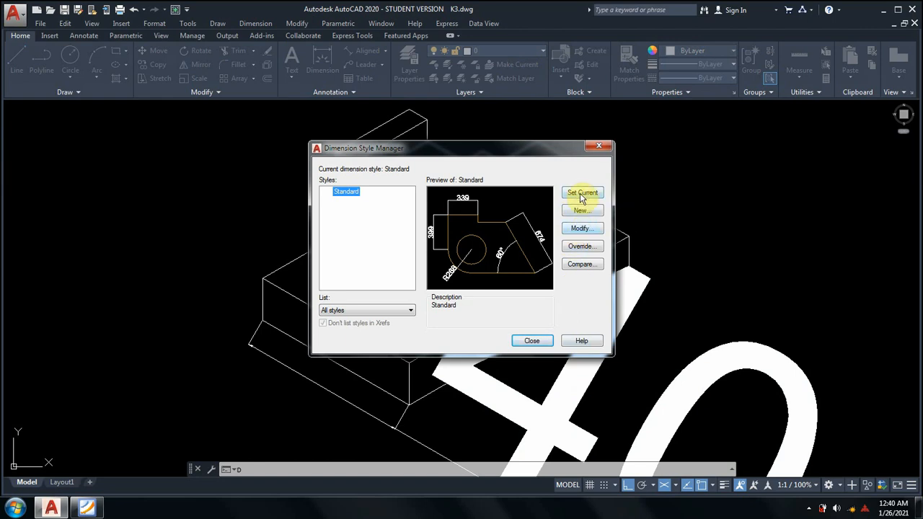
pyautogui.click(581, 228)
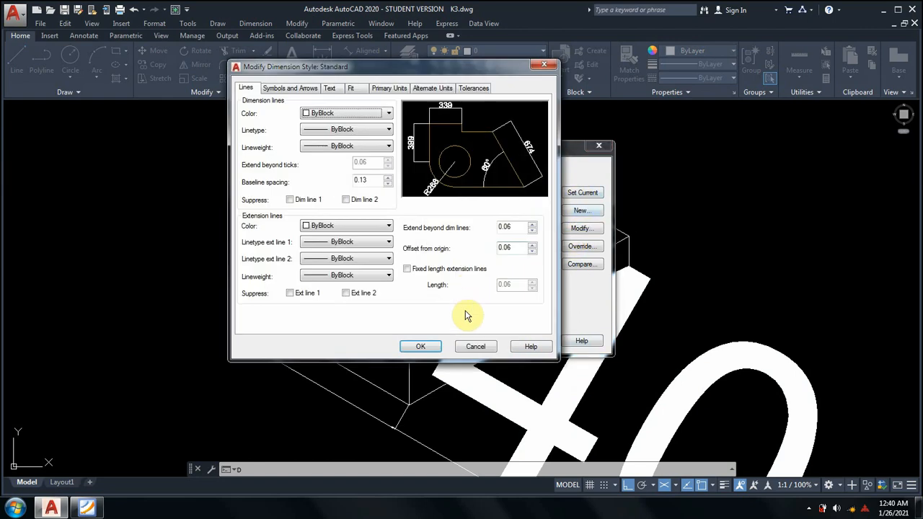
pyautogui.click(330, 89)
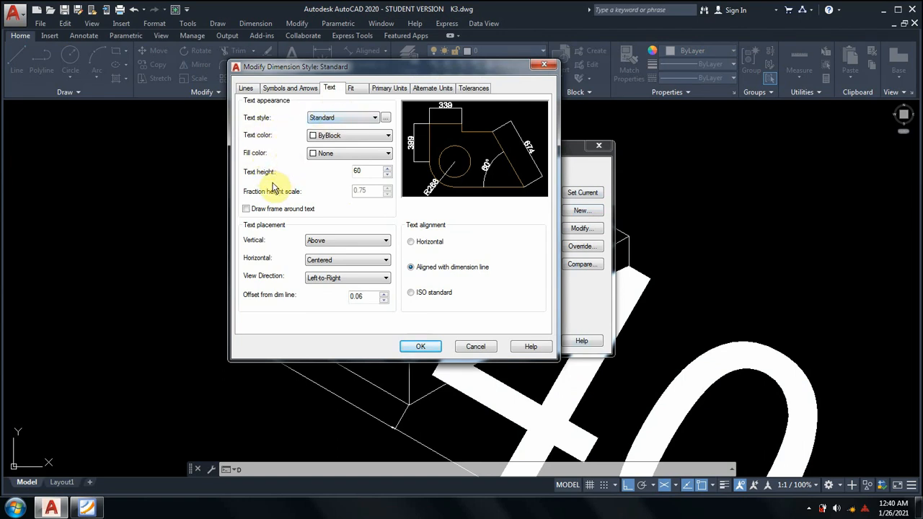
pyautogui.doubleClick(362, 171)
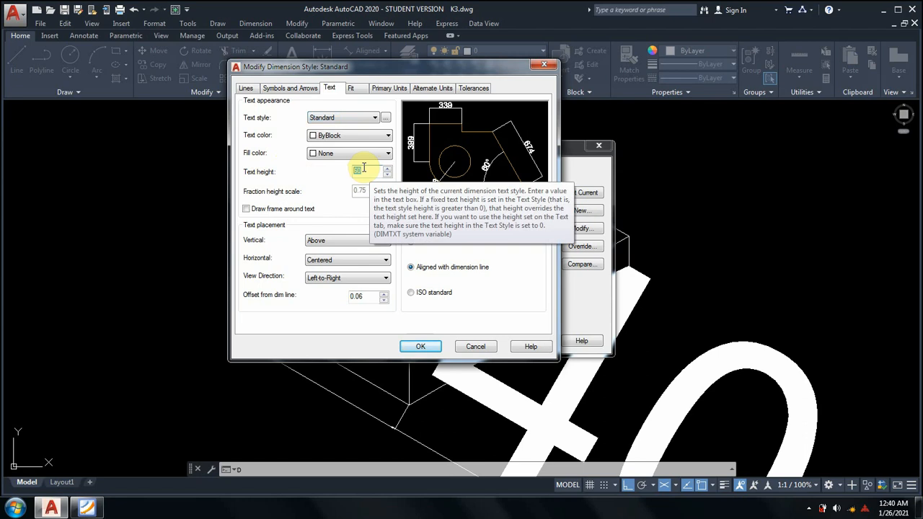
pyautogui.write('6')
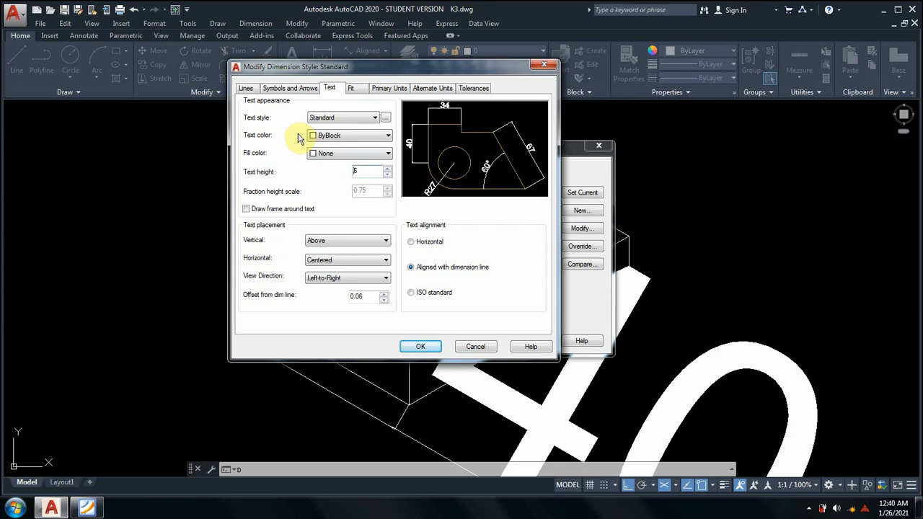
# Set the Standard style's arrow size to 5 and its extension line offset from origin to 3.5.
pyautogui.click(294, 91)
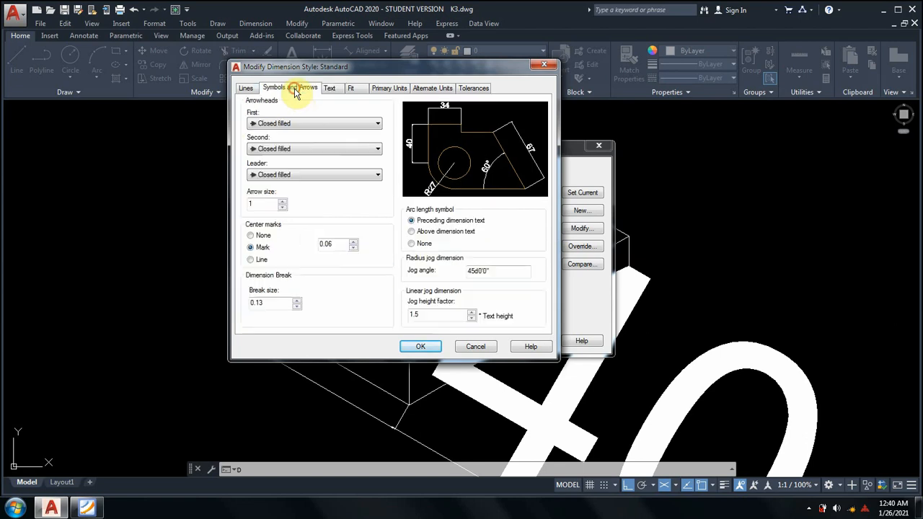
pyautogui.moveTo(260, 205); pyautogui.dragTo(237, 204)
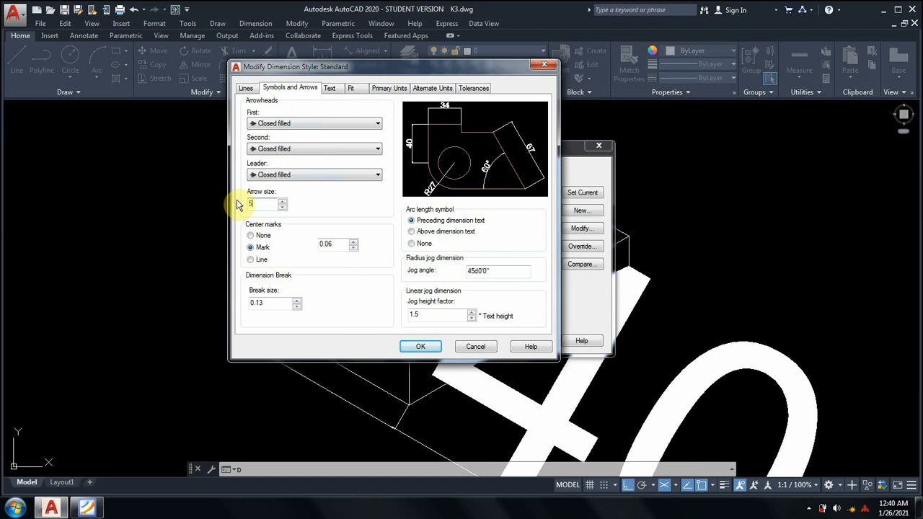
pyautogui.click(246, 88)
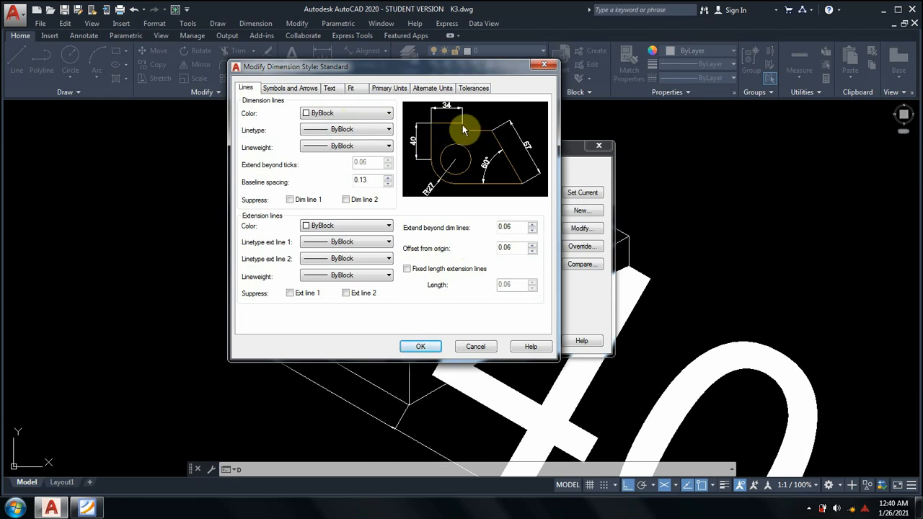
pyautogui.doubleClick(508, 248)
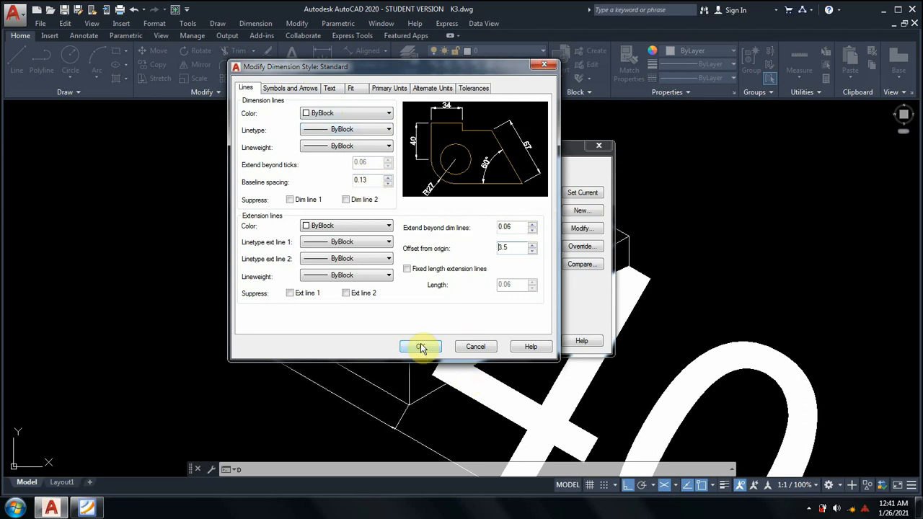
# Review the primary units, save the modified Standard dimension style and make it current.
pyautogui.click(388, 88)
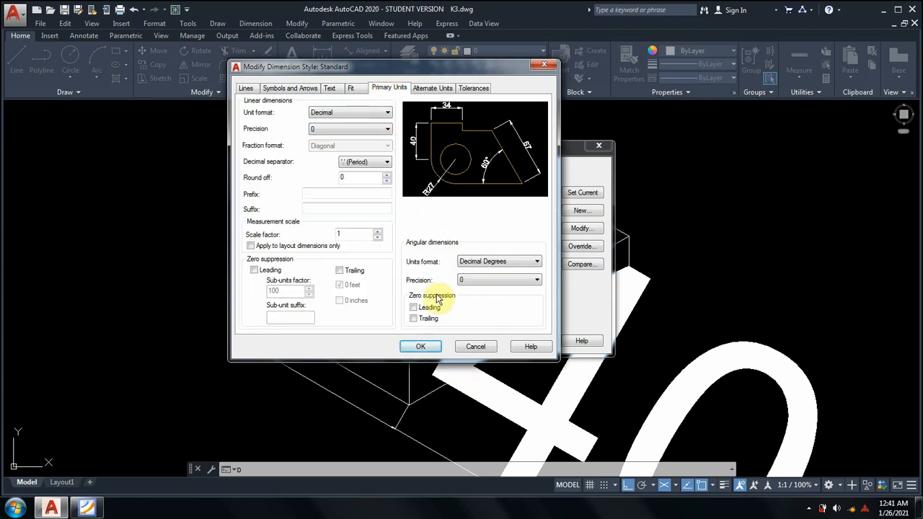
pyautogui.click(419, 346)
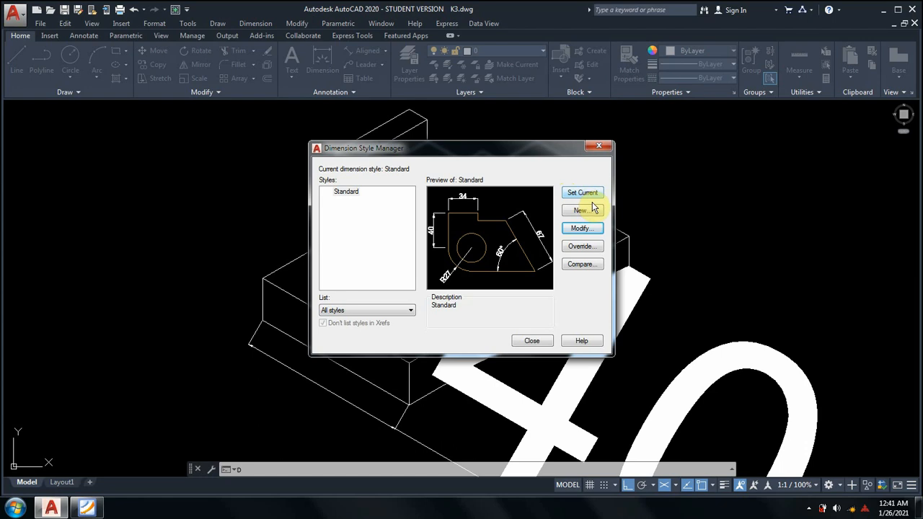
pyautogui.click(582, 192)
pyautogui.click(531, 340)
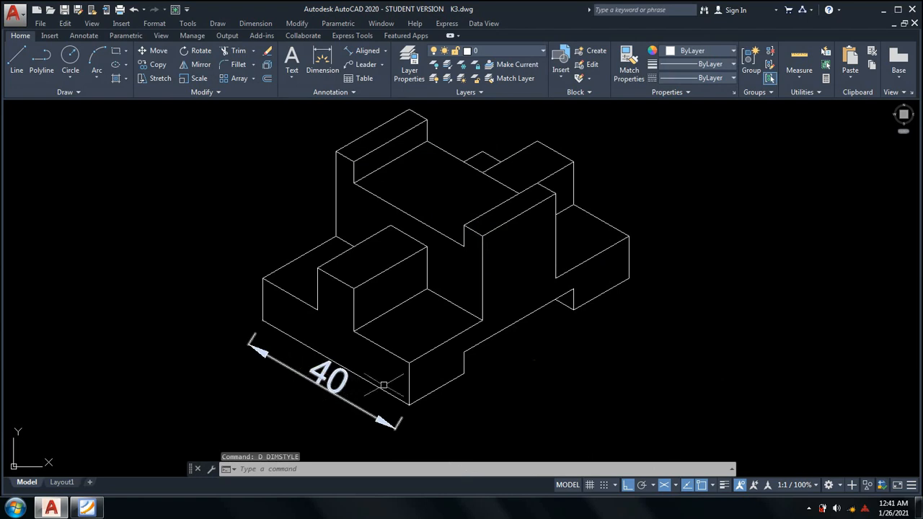
# Move the dimension line of the bottom-edge dimension farther away from the block.
pyautogui.click(329, 380)
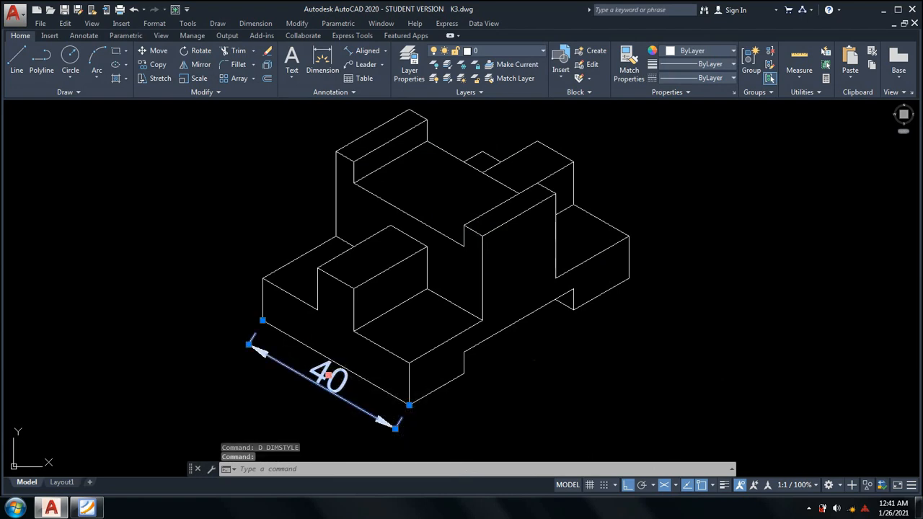
pyautogui.click(330, 375)
pyautogui.press('Escape')
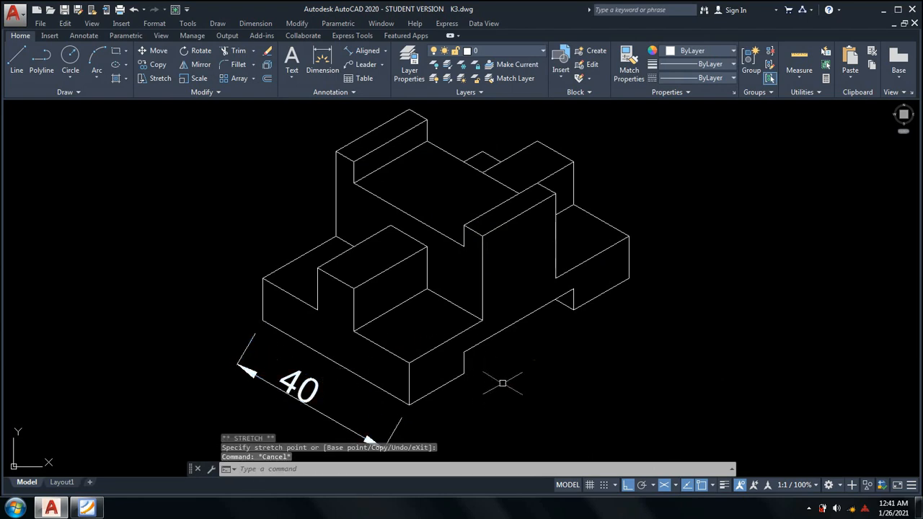
# Check the reference PDF and add an aligned dimension for the small raised block's front top edge, placed below it on the front face.
pyautogui.click(77, 510)
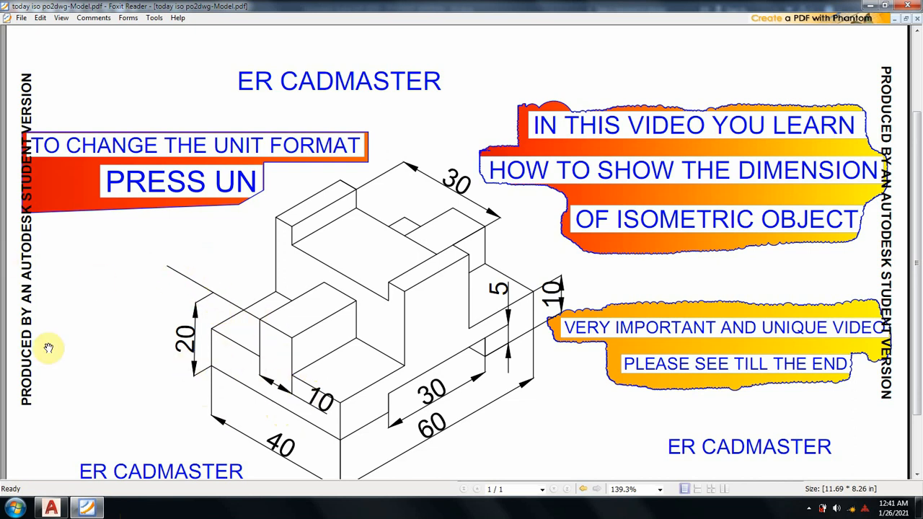
pyautogui.click(61, 509)
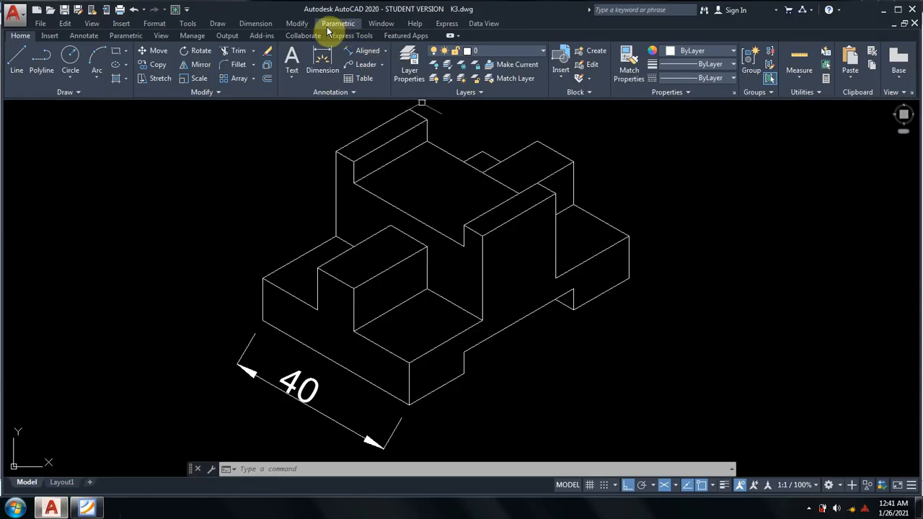
pyautogui.click(365, 51)
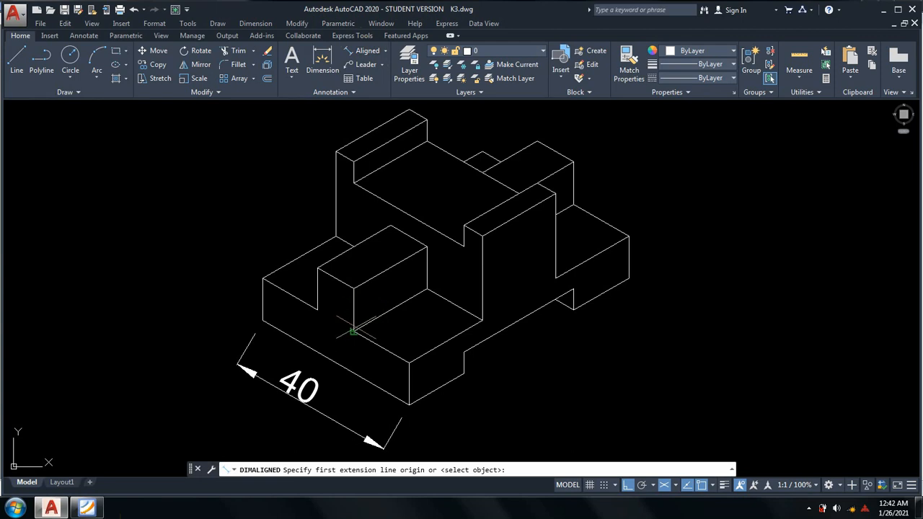
pyautogui.click(353, 288)
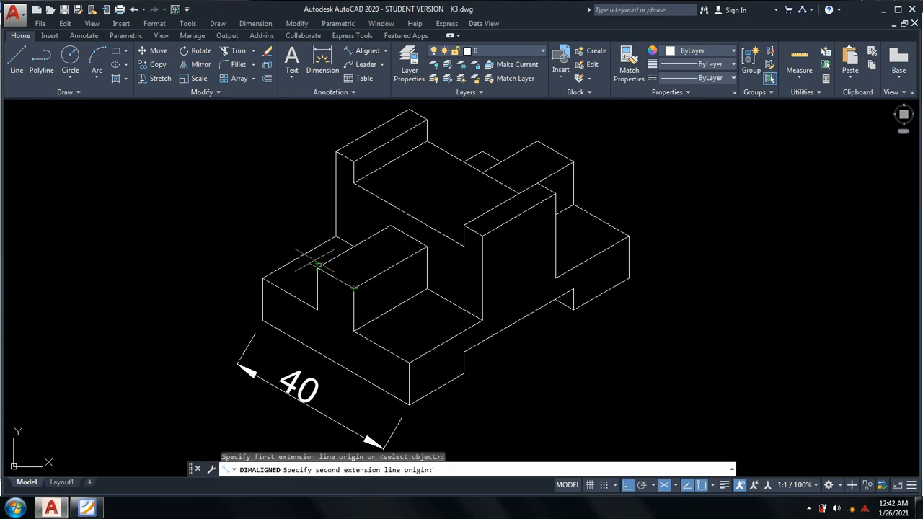
pyautogui.click(317, 268)
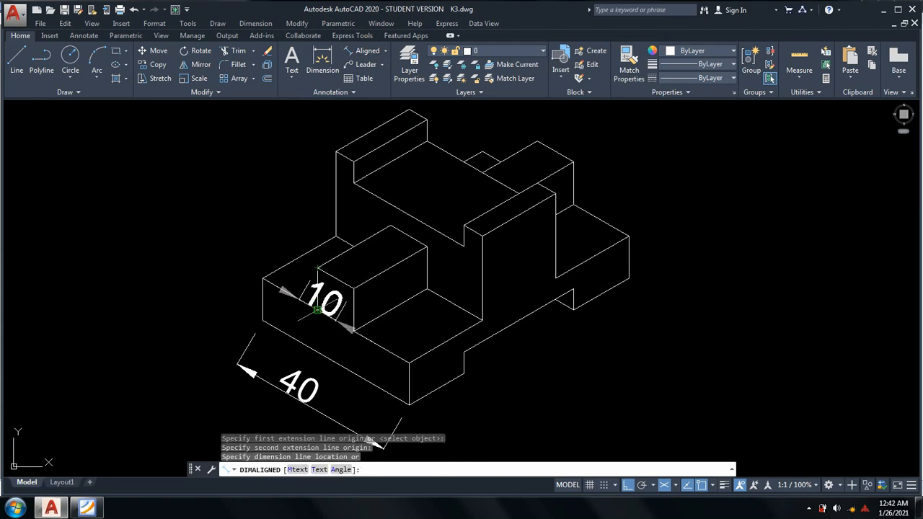
pyautogui.click(315, 309)
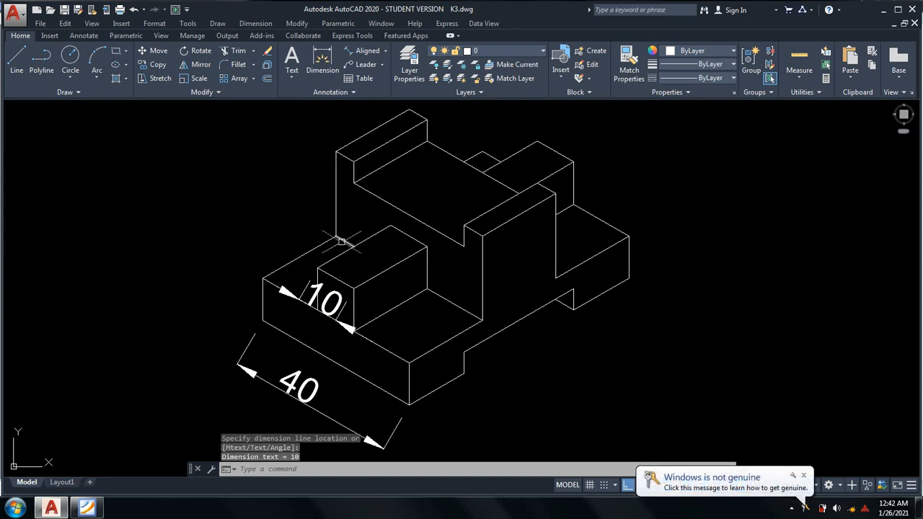
# Draw a helper line from the small raised block's top-left front corner, extending its front top edge outward past the base.
pyautogui.click(265, 322)
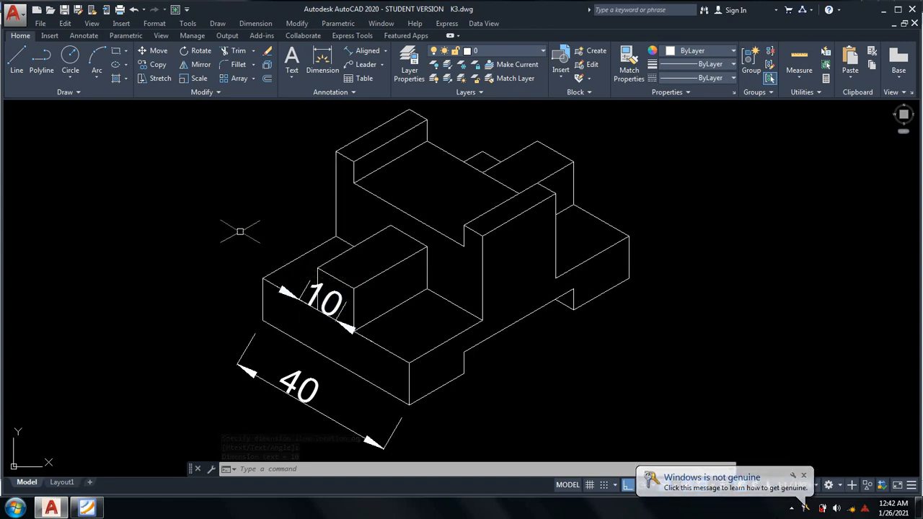
pyautogui.write('l')
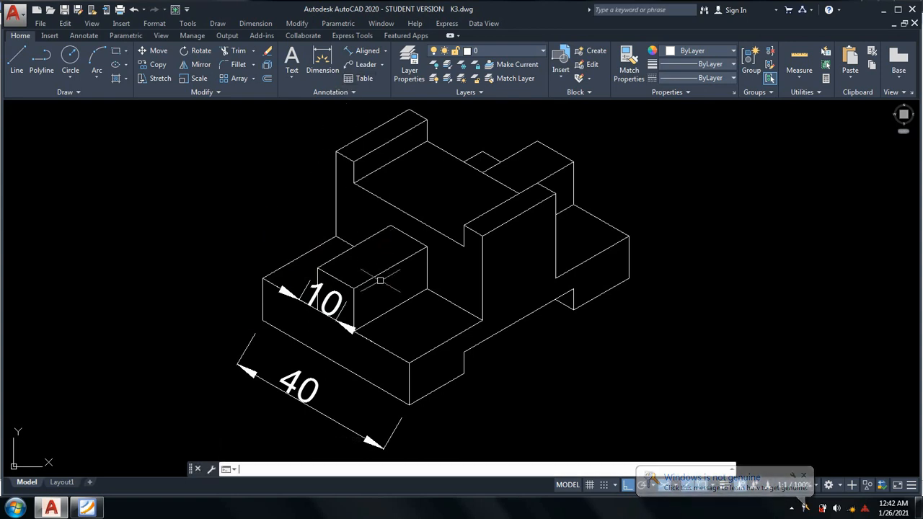
pyautogui.press('Return')
pyautogui.click(317, 268)
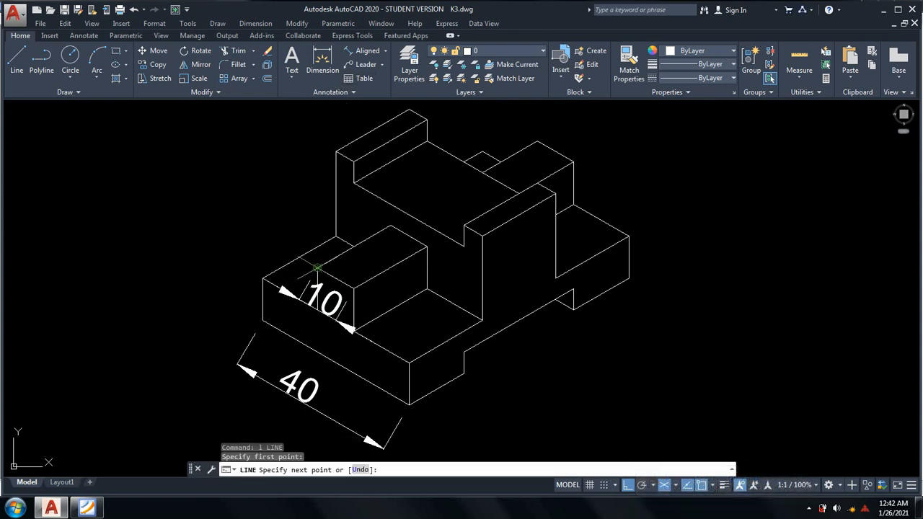
pyautogui.press('Return')
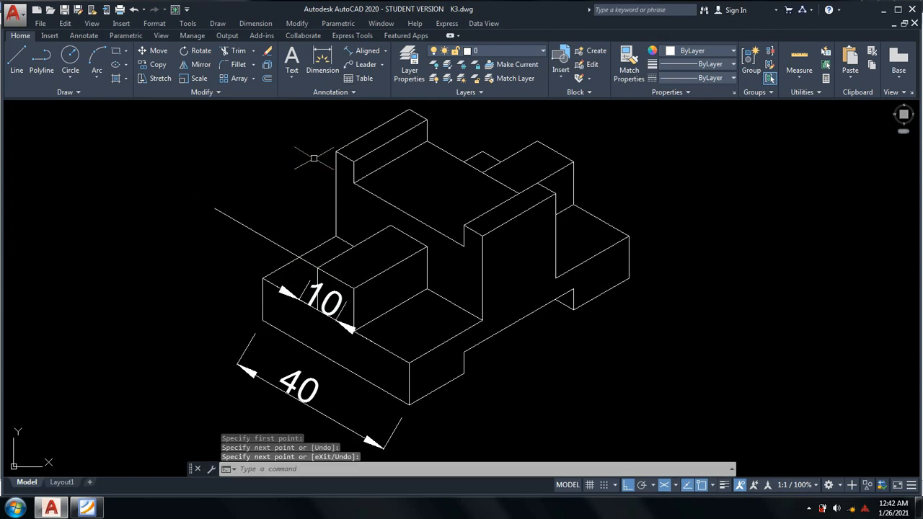
# Add a vertical aligned dimension from the base's bottom-left corner up to the helper line, placed outside the block.
pyautogui.click(332, 54)
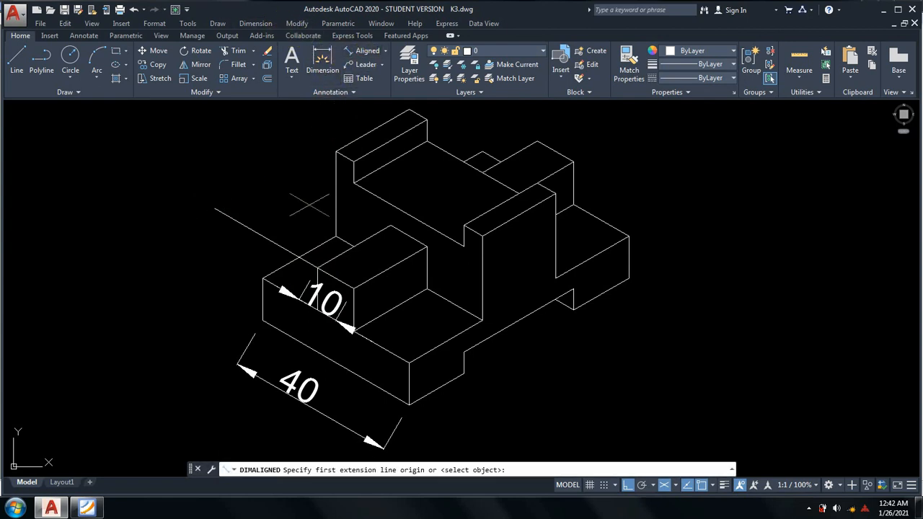
pyautogui.click(260, 322)
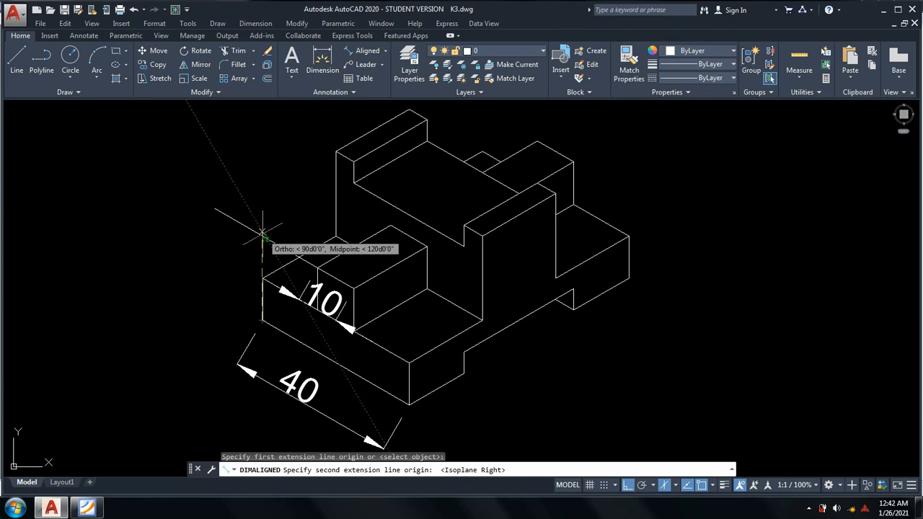
pyautogui.click(262, 235)
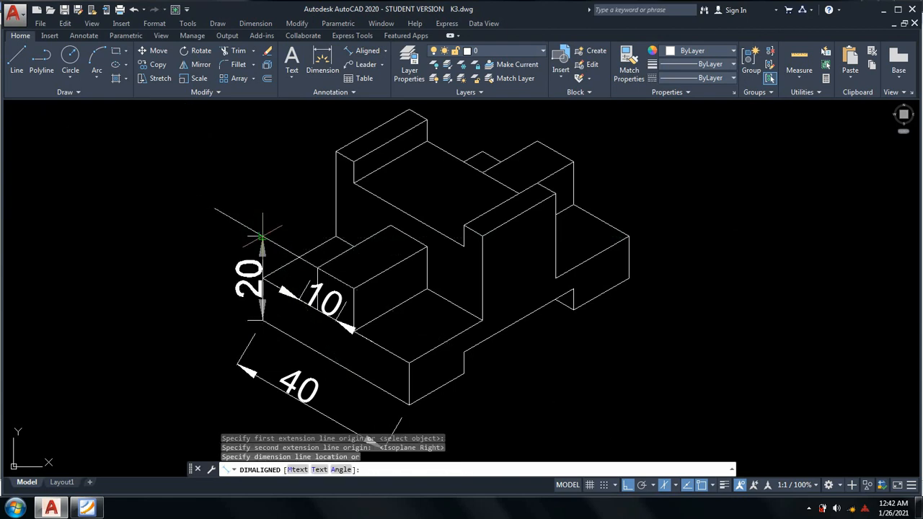
pyautogui.click(214, 237)
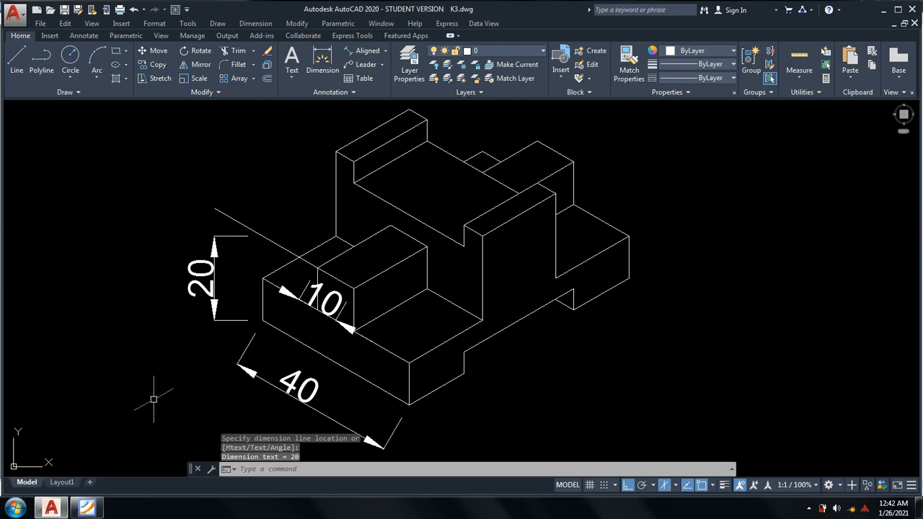
# Check the reference PDF and add an aligned dimension for the base's full length along its lower right side, placed outside the block.
pyautogui.click(87, 508)
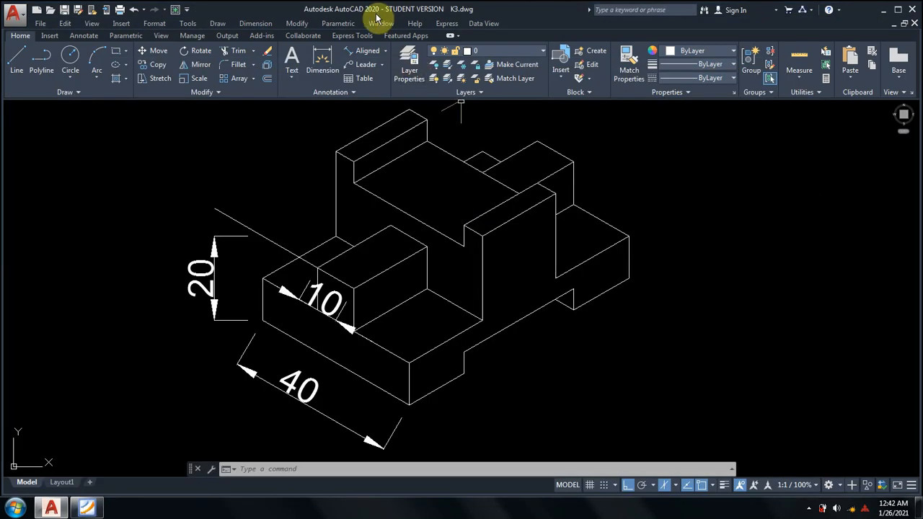
pyautogui.click(357, 51)
pyautogui.click(409, 405)
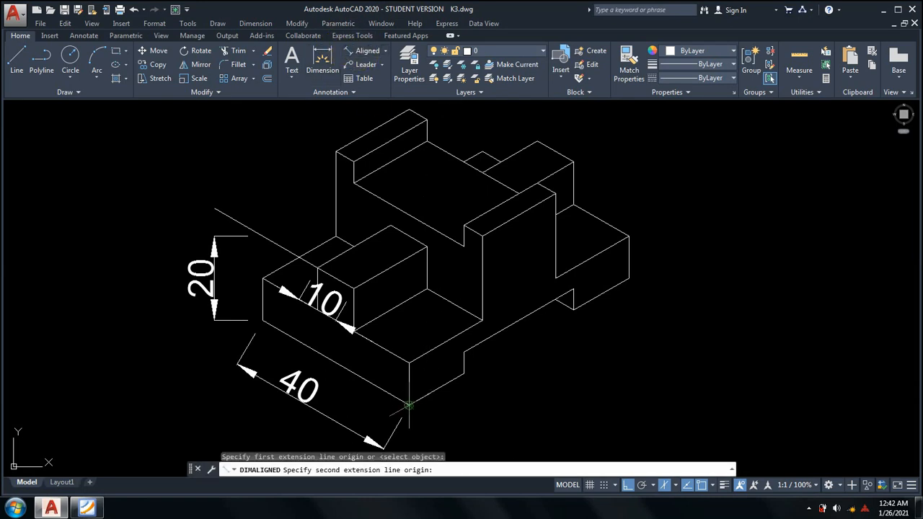
pyautogui.click(628, 278)
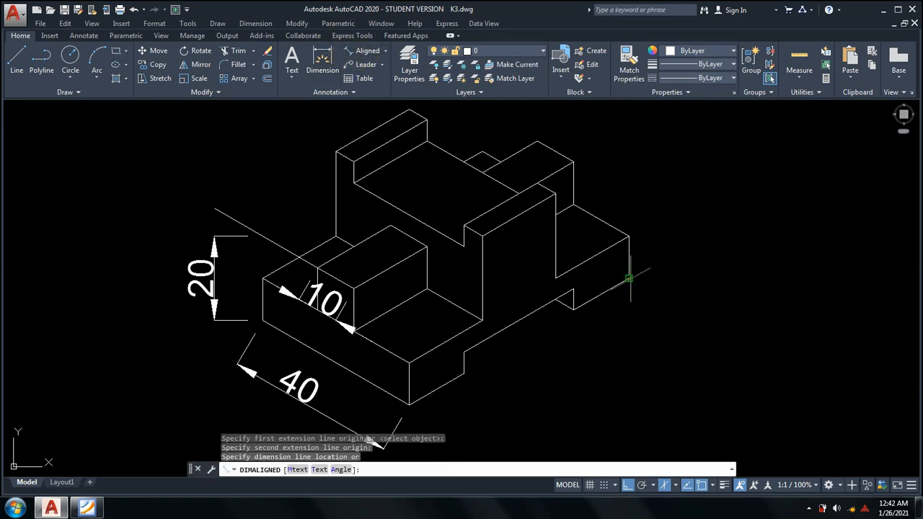
pyautogui.click(642, 309)
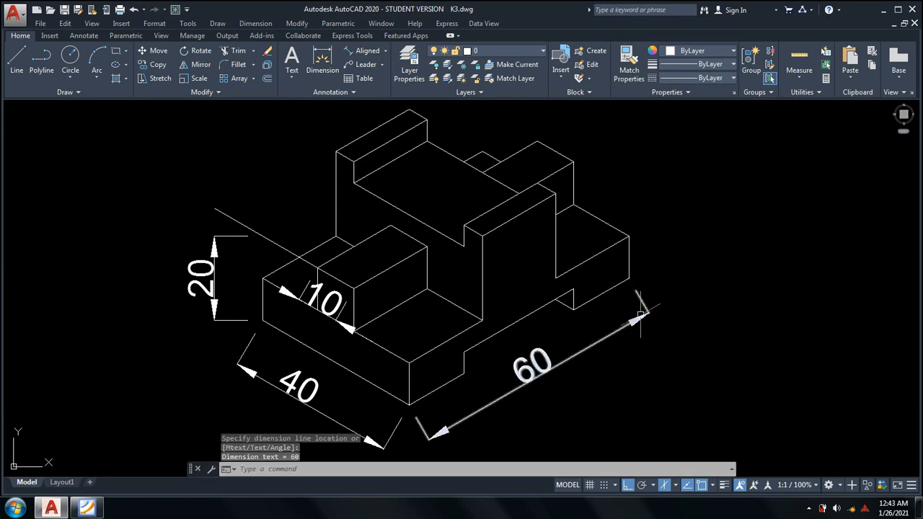
# Add an aligned dimension for the length of the recess under the base's right side, placed between the block and the 60 dimension.
pyautogui.click(276, 25)
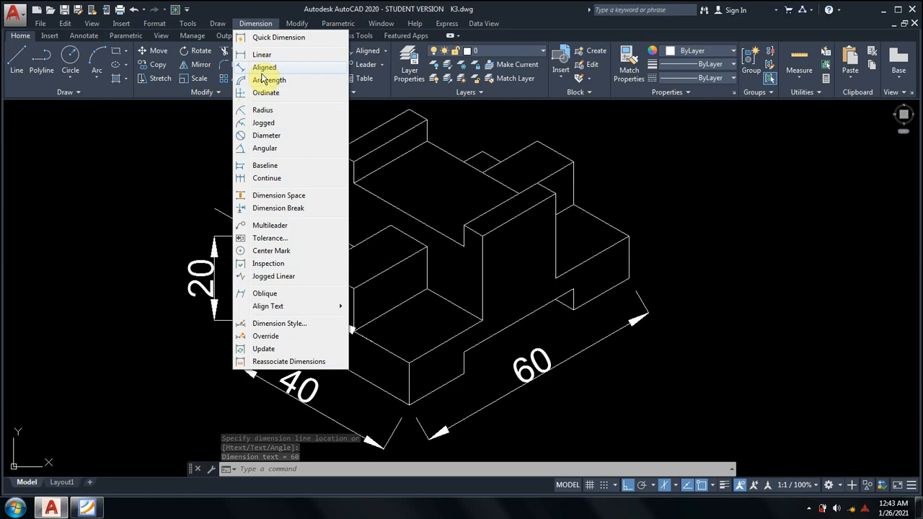
pyautogui.click(261, 68)
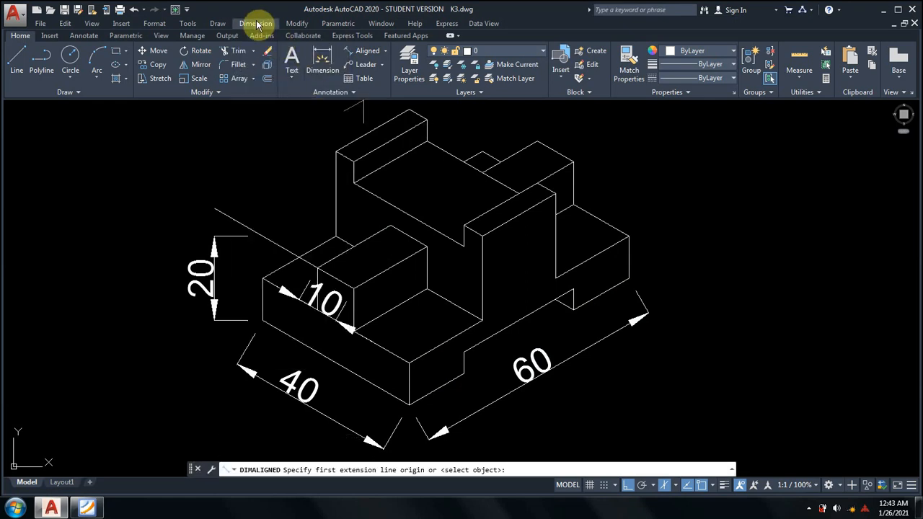
pyautogui.click(463, 354)
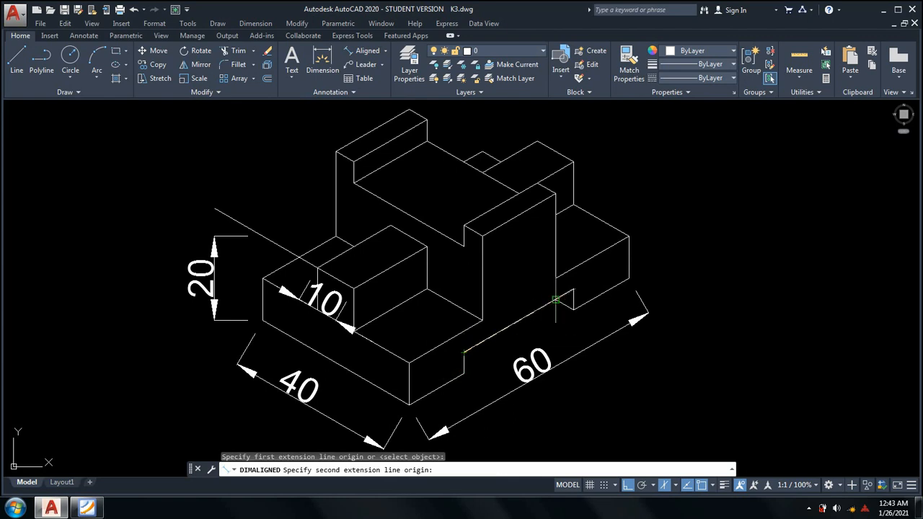
pyautogui.click(573, 289)
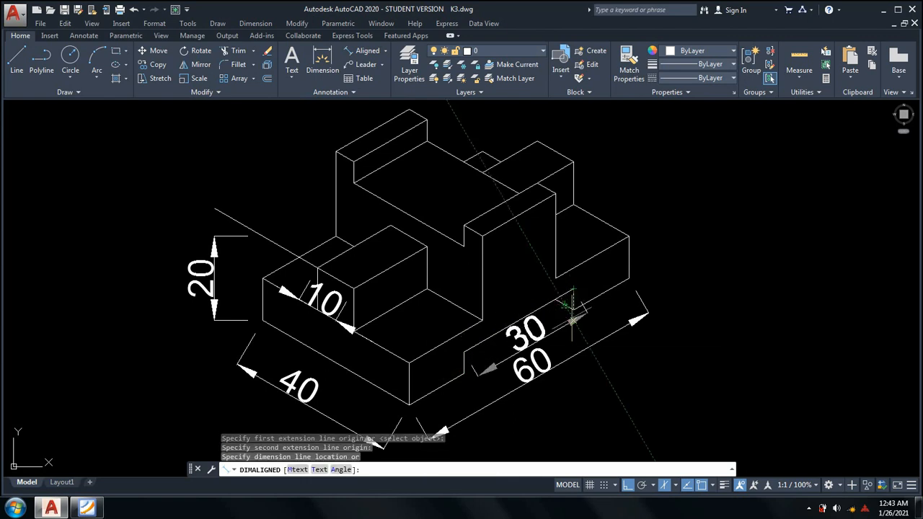
pyautogui.click(573, 316)
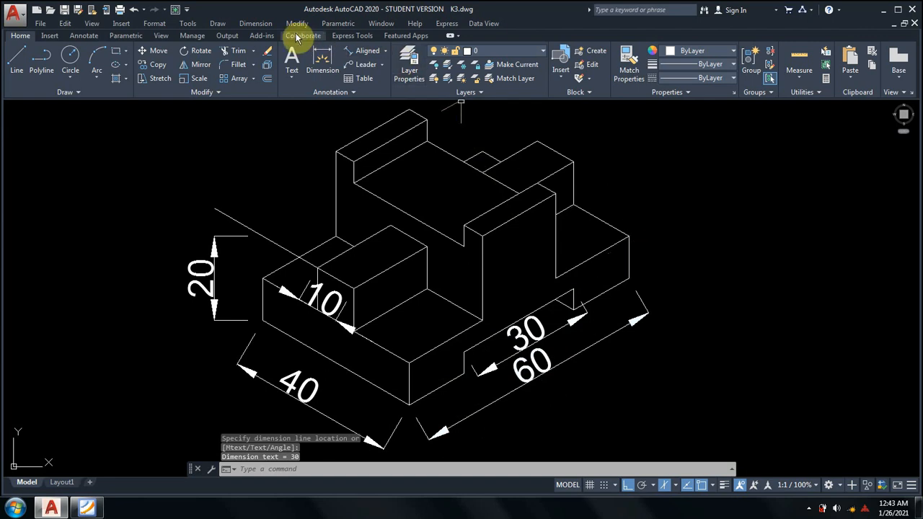
# Check the reference PDF and add a vertical aligned dimension for the base's height at its far right corner, placed outside the block.
pyautogui.click(360, 52)
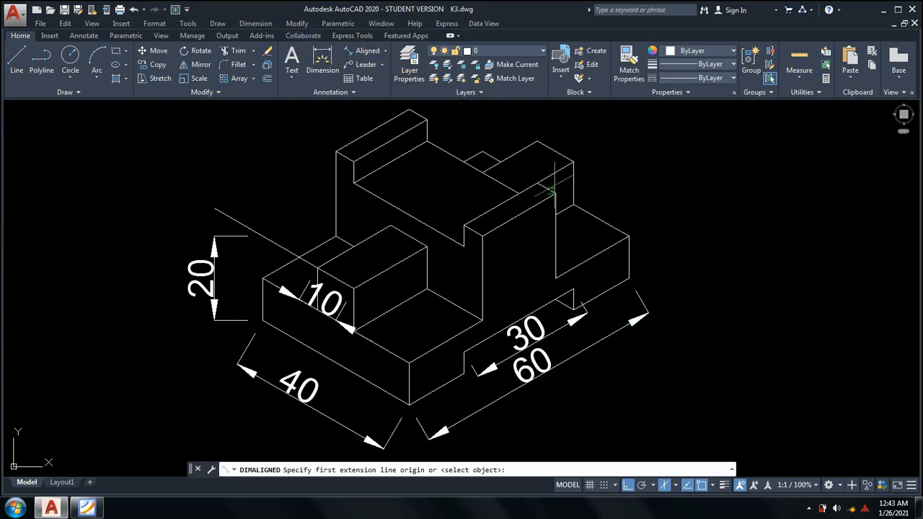
pyautogui.click(87, 508)
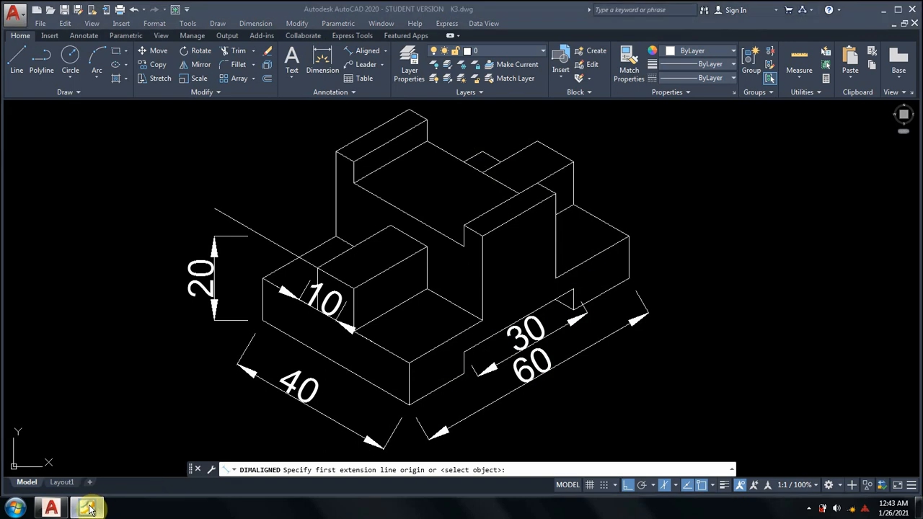
pyautogui.click(88, 508)
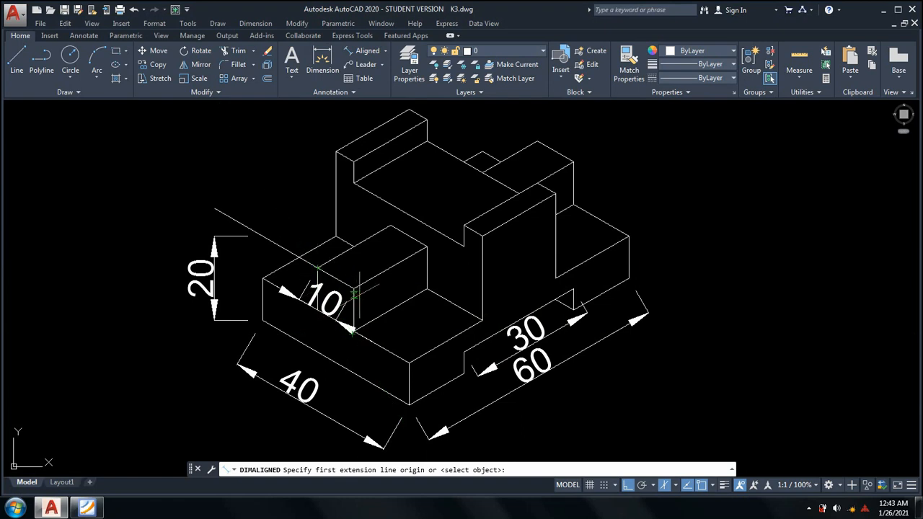
pyautogui.click(629, 277)
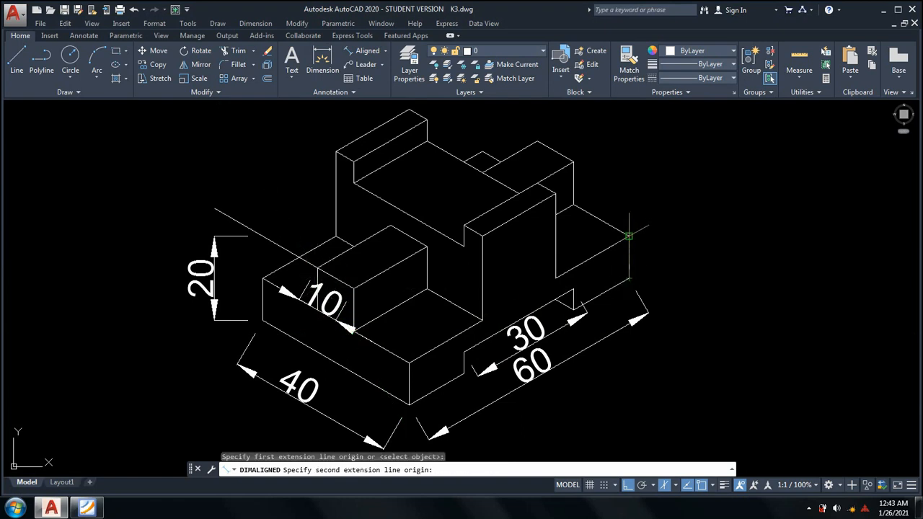
pyautogui.click(629, 236)
pyautogui.click(664, 232)
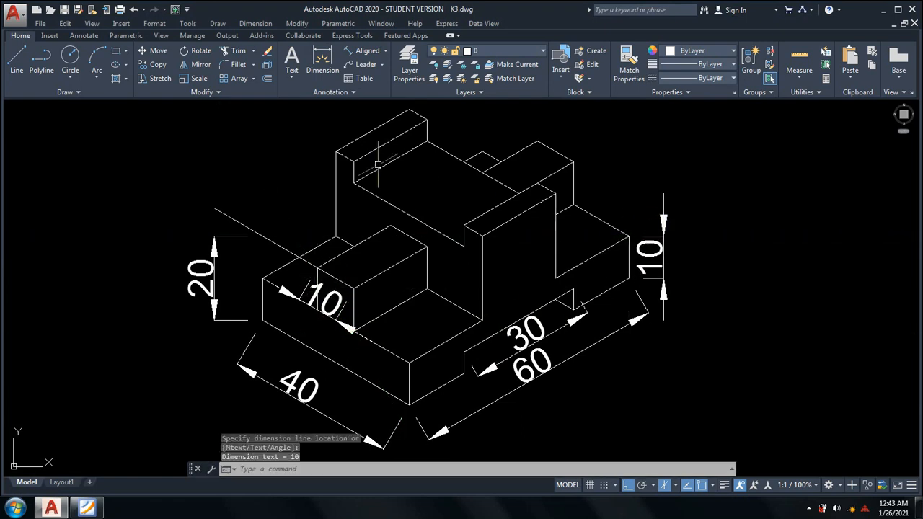
# Check the reference PDF and add a vertical aligned dimension from the recess's upper right corner to the base's top edge, placed on the side face.
pyautogui.click(87, 509)
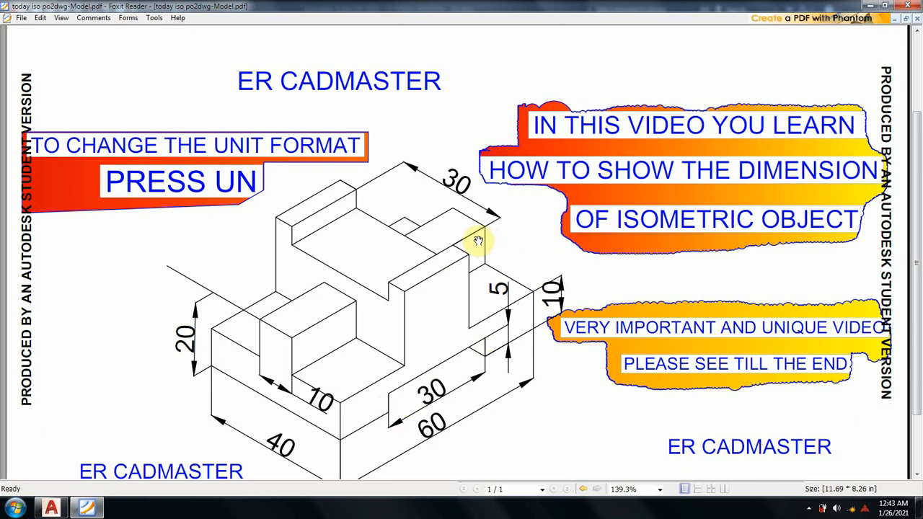
pyautogui.click(101, 510)
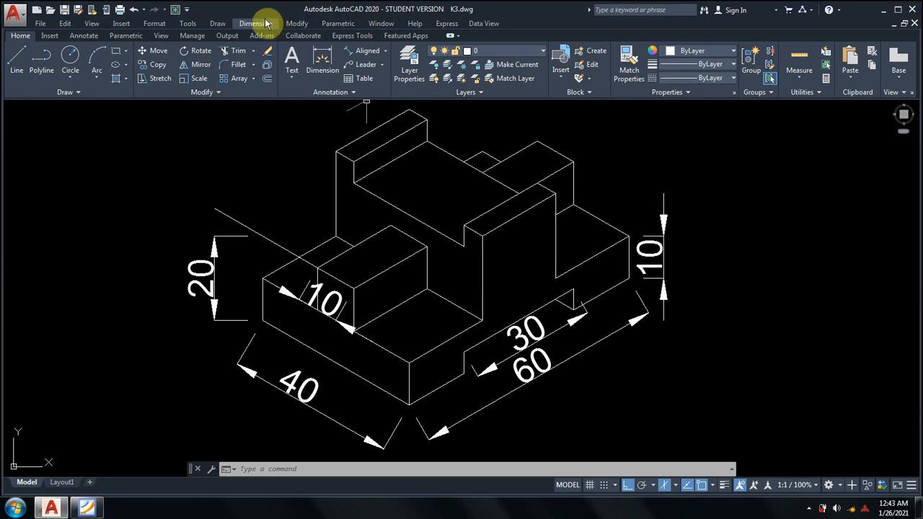
pyautogui.click(363, 51)
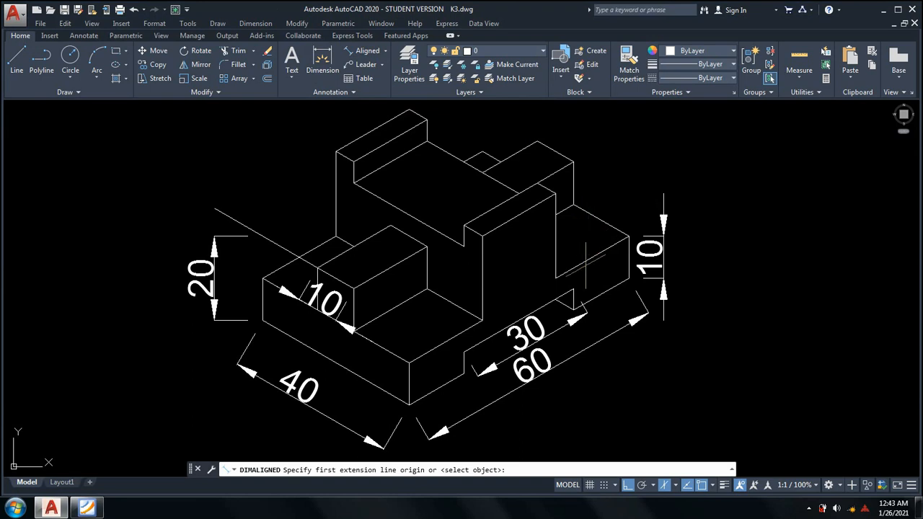
pyautogui.click(573, 289)
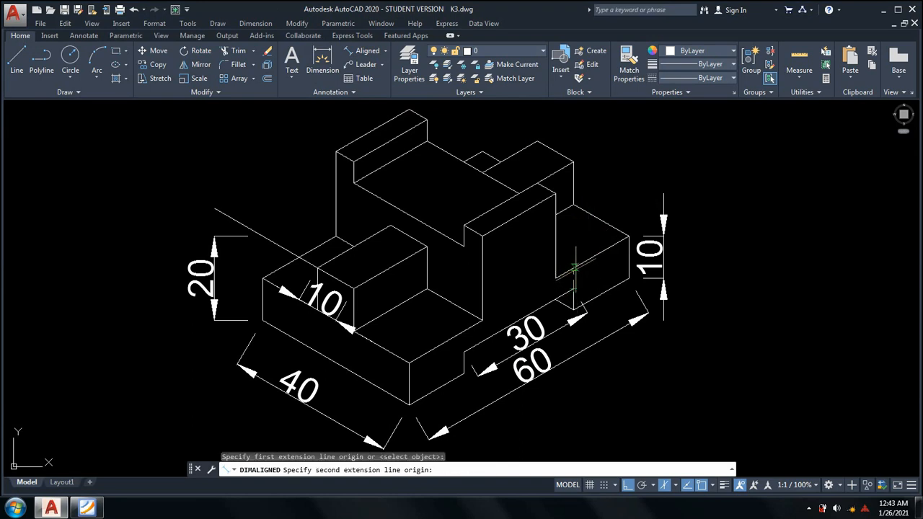
pyautogui.click(575, 269)
pyautogui.click(604, 256)
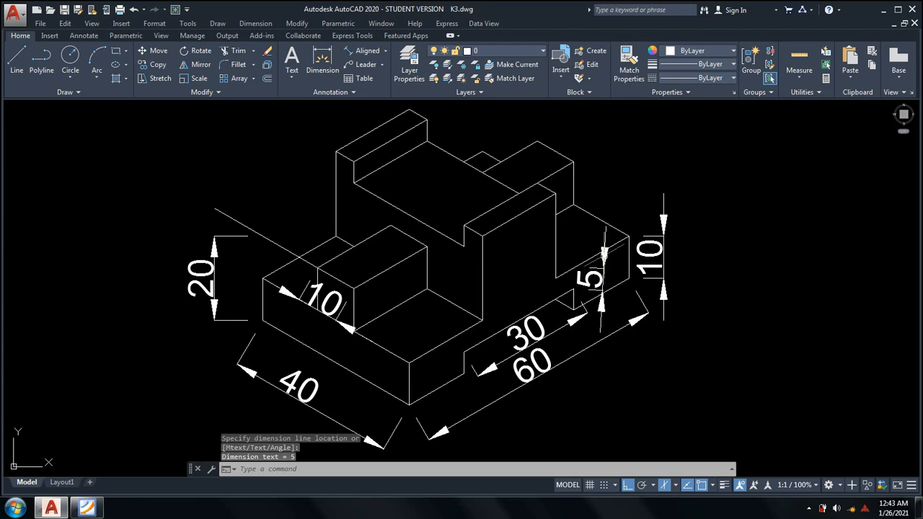
# Check the reference PDF and add an aligned dimension between the two upright walls' inner top back corners, placed above and behind the block.
pyautogui.click(363, 51)
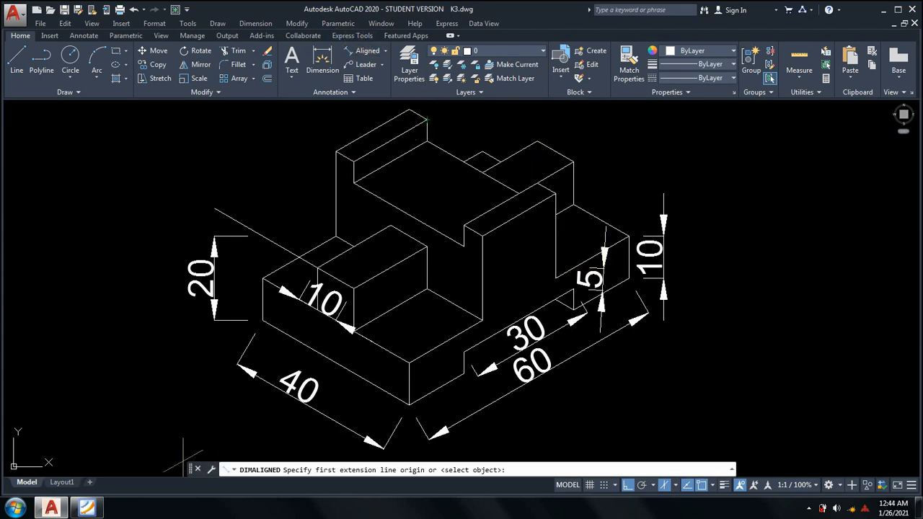
pyautogui.click(86, 508)
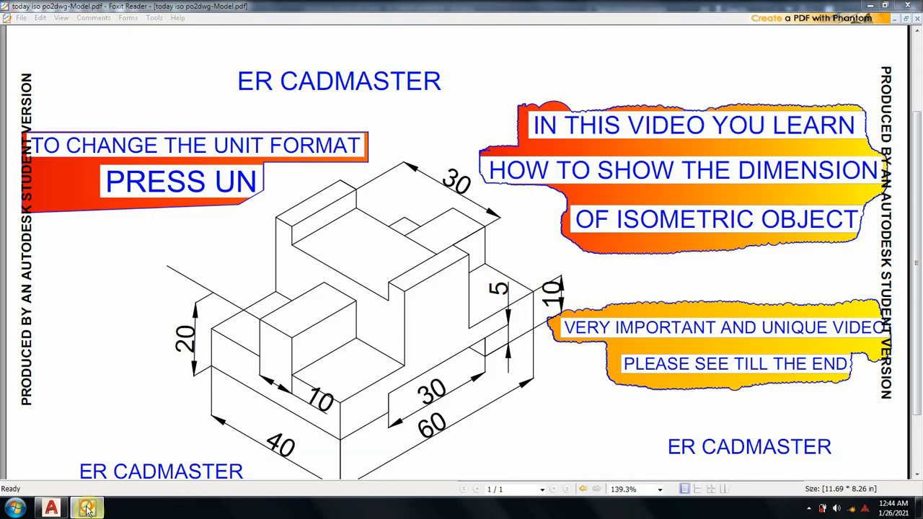
pyautogui.click(87, 509)
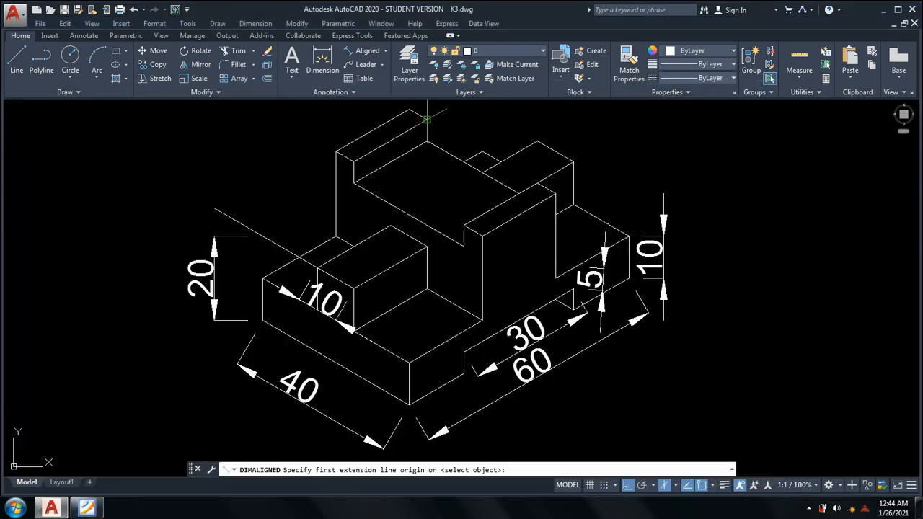
pyautogui.click(427, 120)
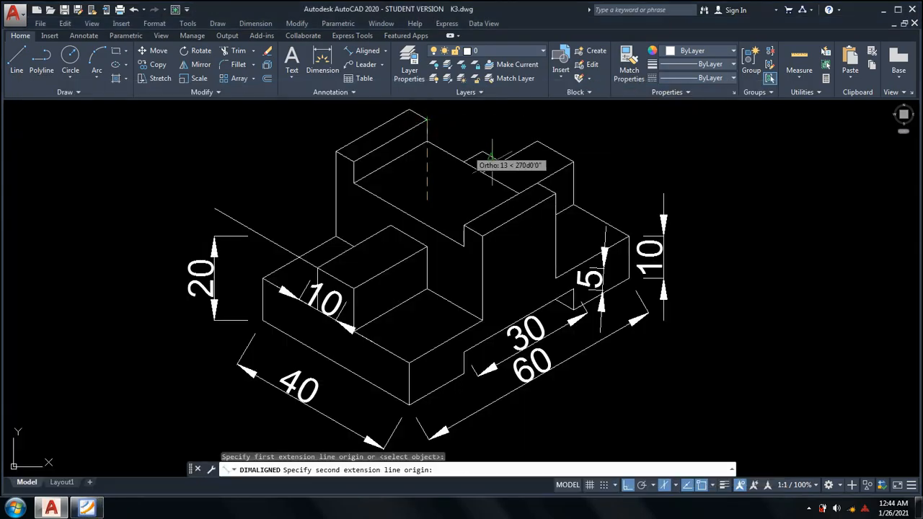
pyautogui.click(537, 183)
pyautogui.click(606, 152)
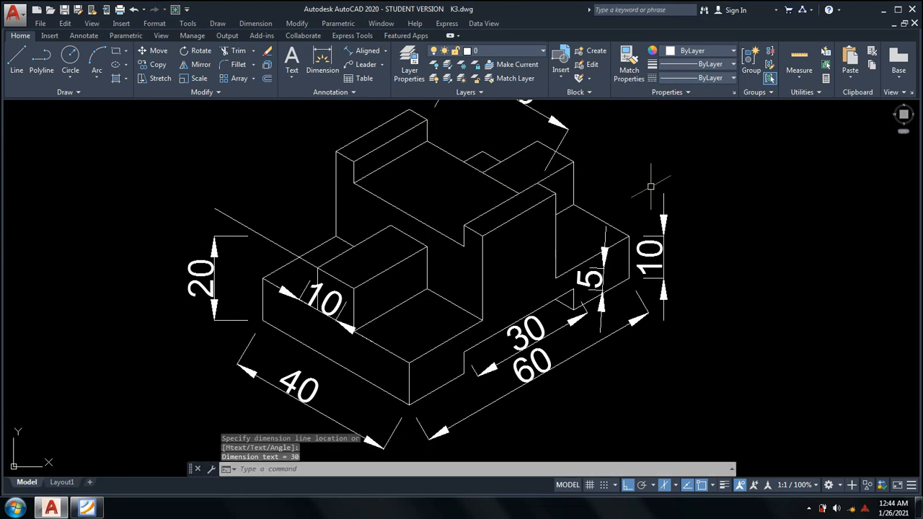
# Hide the classic menu bar to leave only the ribbon above the drawing.
pyautogui.moveTo(593, 206); pyautogui.dragTo(600, 227, button='middle')
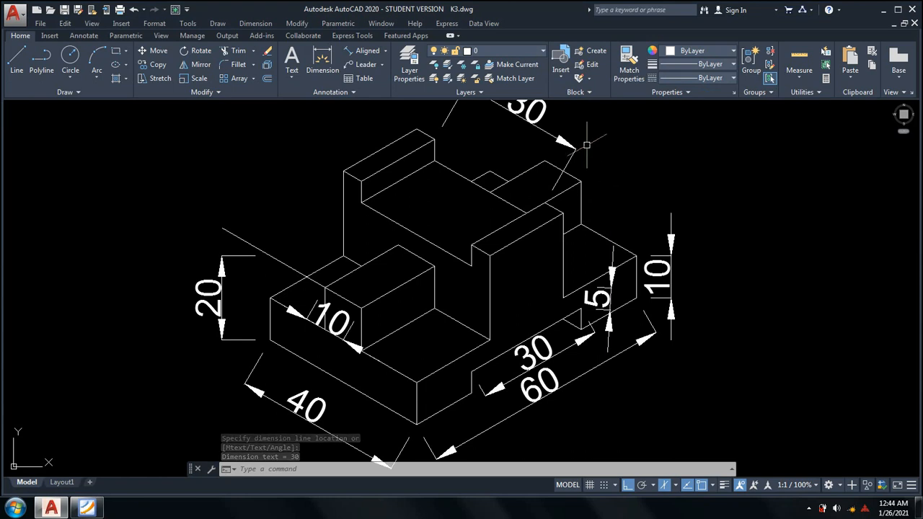
pyautogui.scroll(-2, 697, 247)
pyautogui.scroll(2, 697, 247)
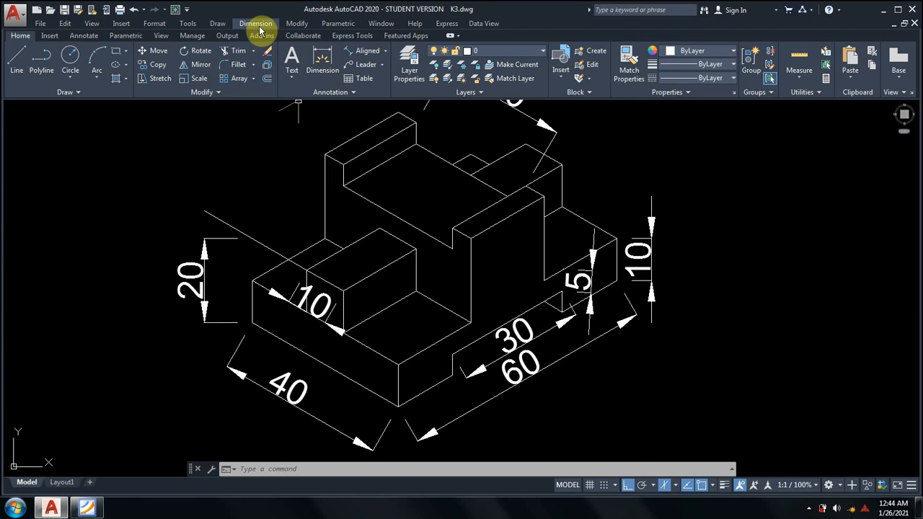
pyautogui.click(186, 10)
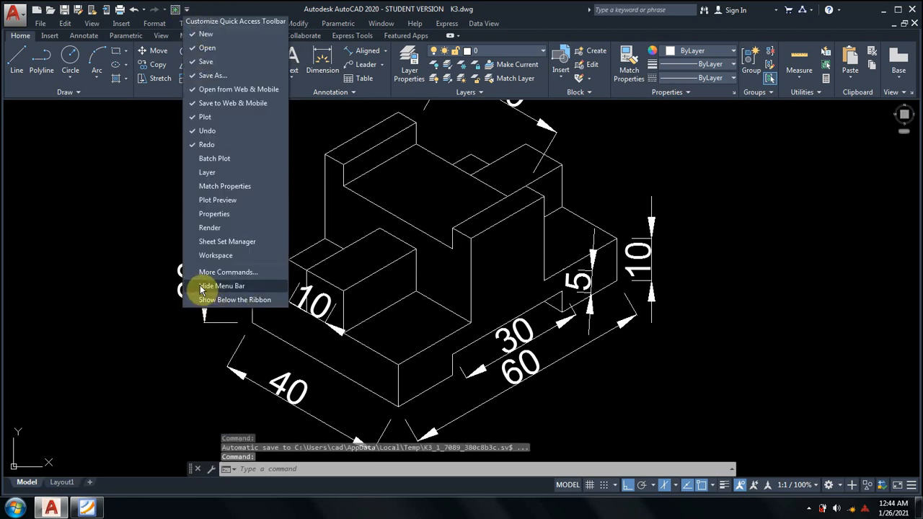
pyautogui.click(209, 287)
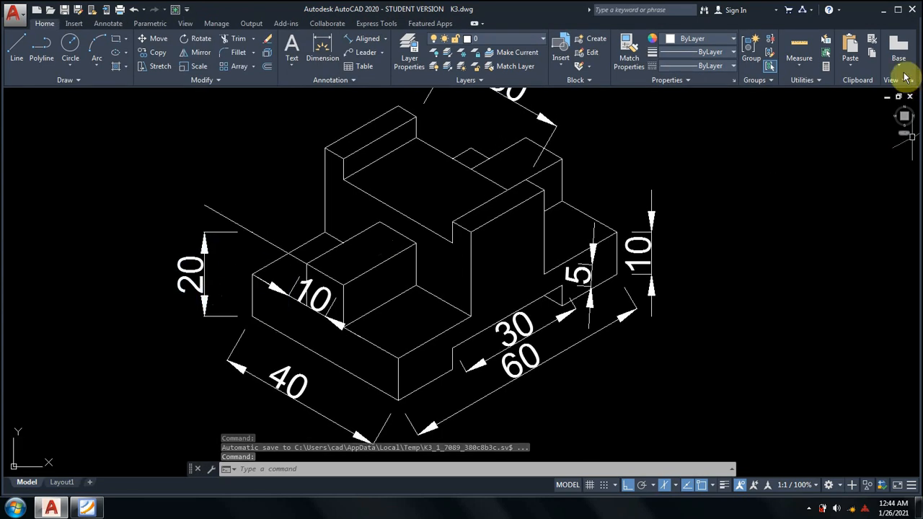
# Review the available dimension types and inspect the aligned dimensions placed around the block.
pyautogui.click(385, 40)
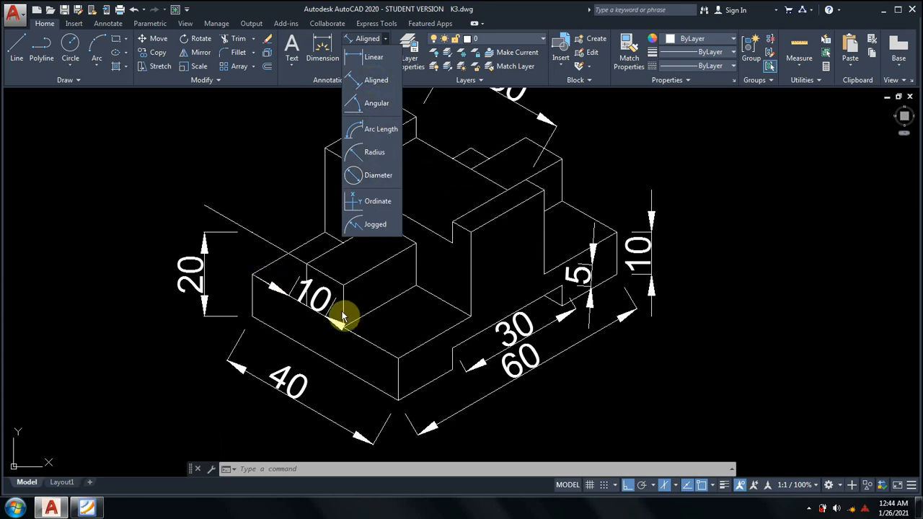
pyautogui.click(260, 231)
pyautogui.click(273, 278)
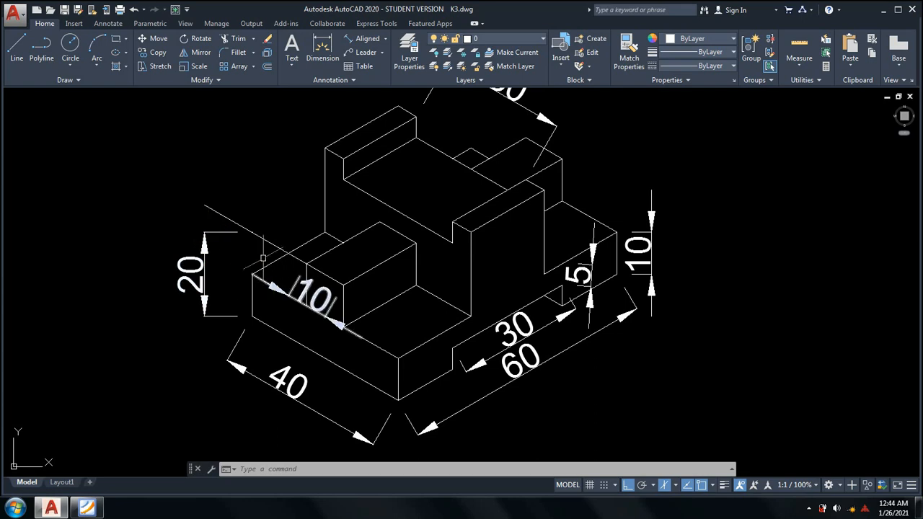
pyautogui.moveTo(307, 355); pyautogui.dragTo(281, 375, button='middle')
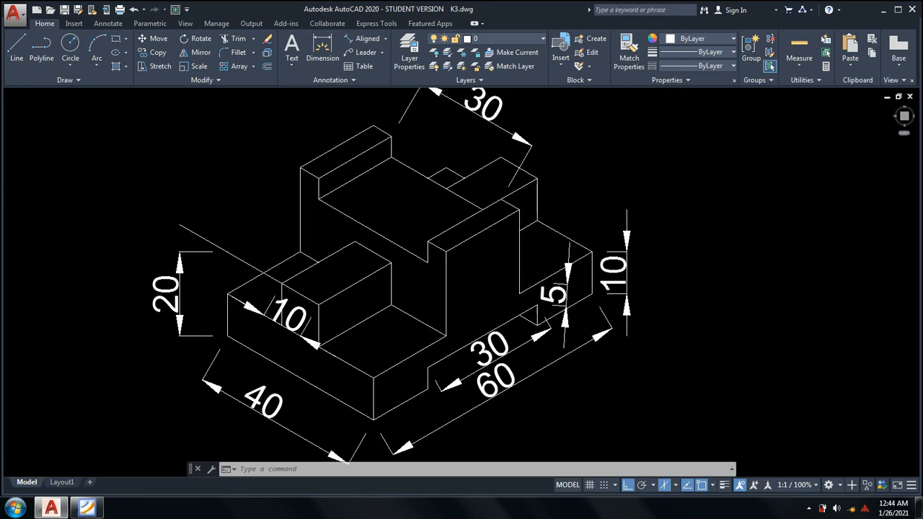
pyautogui.moveTo(423, 328); pyautogui.dragTo(452, 303, button='middle')
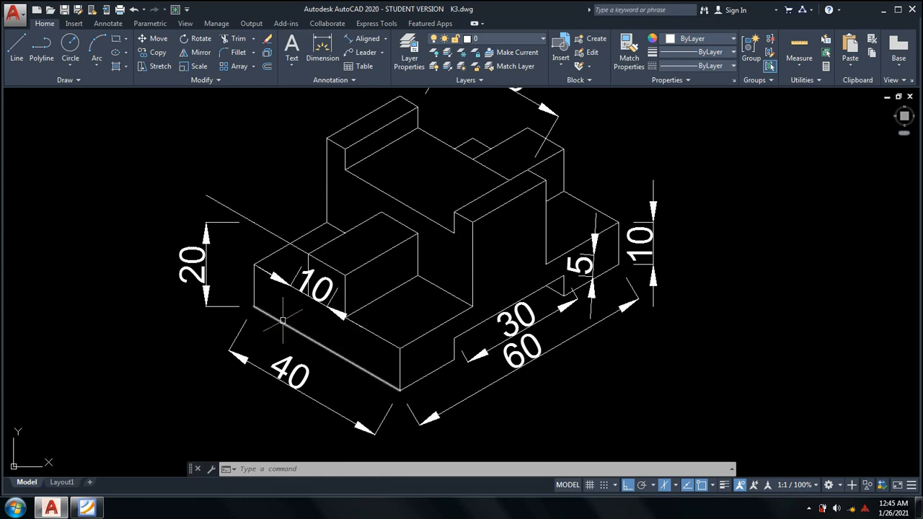
pyautogui.moveTo(423, 304); pyautogui.dragTo(424, 292, button='middle')
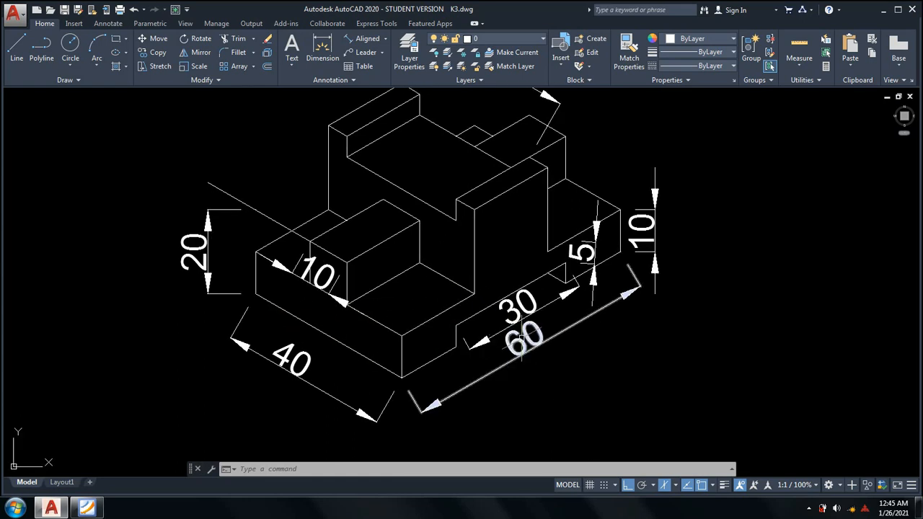
pyautogui.scroll(2, 516, 326)
pyautogui.moveTo(435, 289)
pyautogui.mouseDown(button='middle')
pyautogui.moveTo(473, 305)
pyautogui.moveTo(461, 329)
pyautogui.mouseUp(button='middle')
pyautogui.scroll(-2, 429, 300)
pyautogui.moveTo(460, 260); pyautogui.dragTo(464, 281, button='middle')
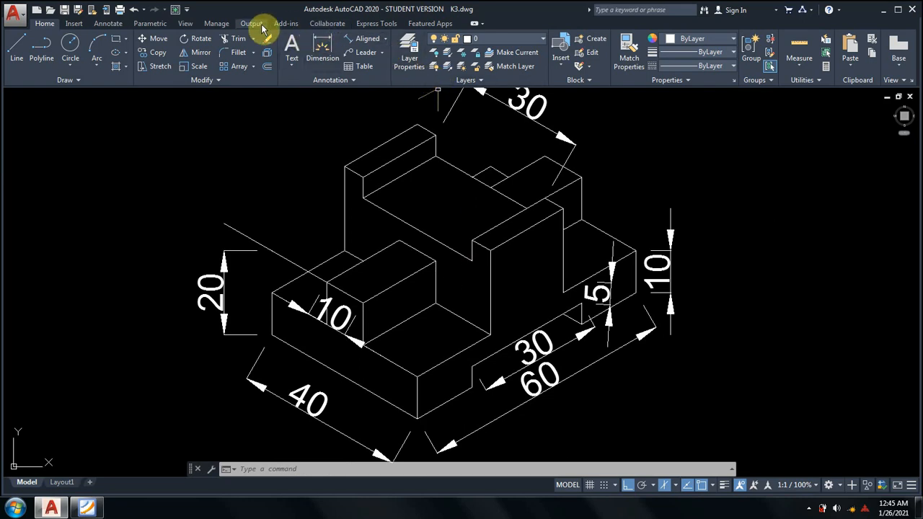
# Show the classic menu bar and oblique the base's 40 dimension to an angle of 90 degrees.
pyautogui.click(185, 8)
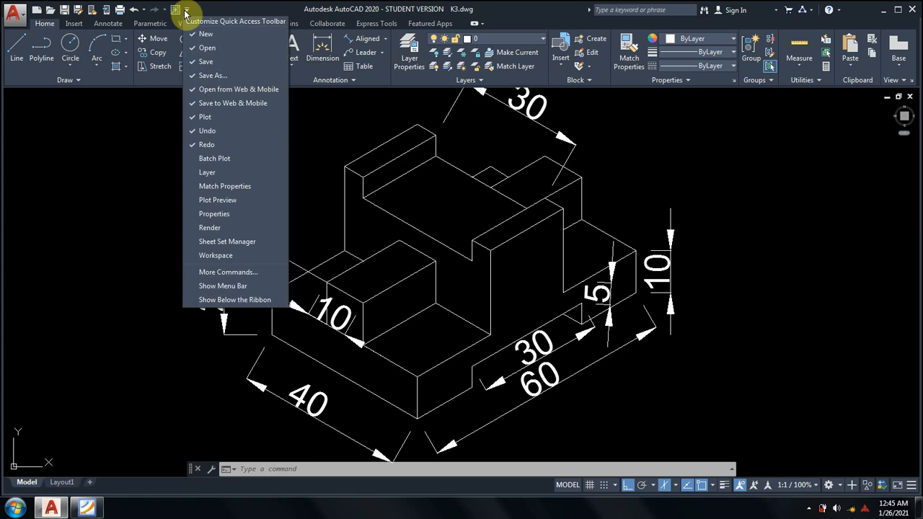
pyautogui.click(227, 287)
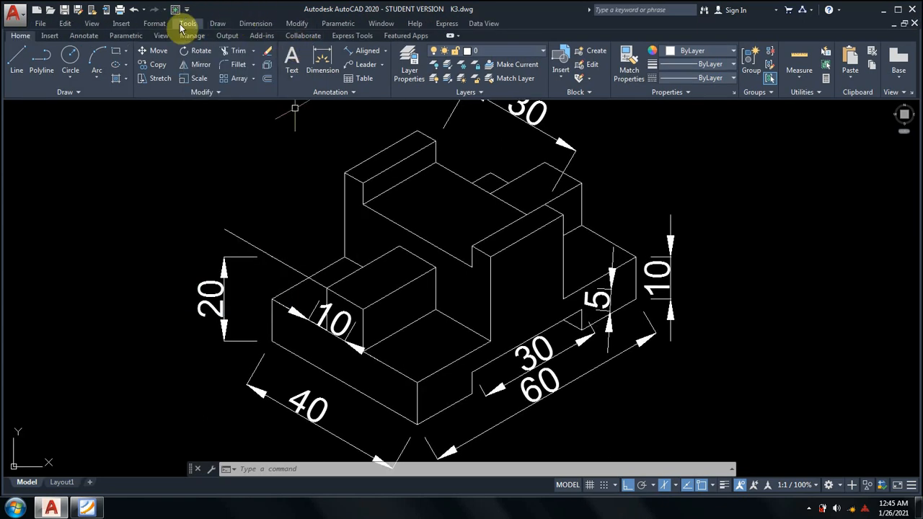
pyautogui.click(253, 25)
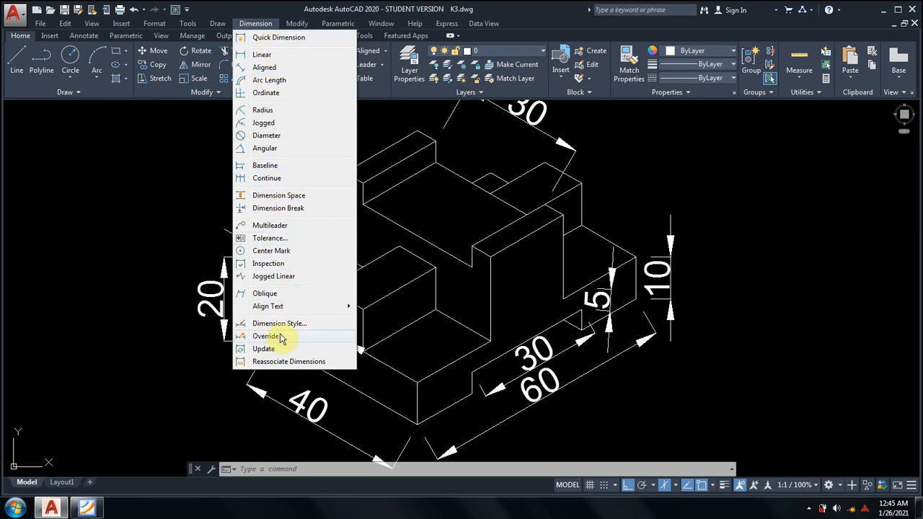
pyautogui.click(275, 294)
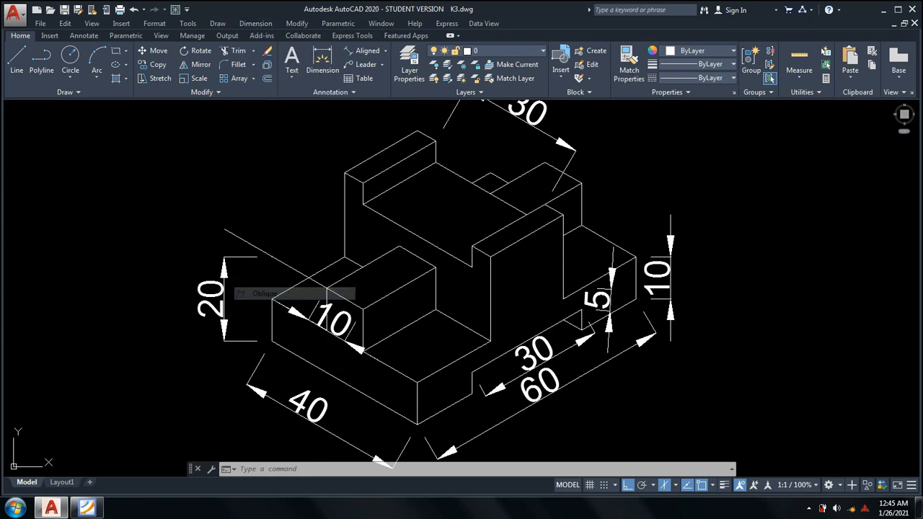
pyautogui.click(326, 407)
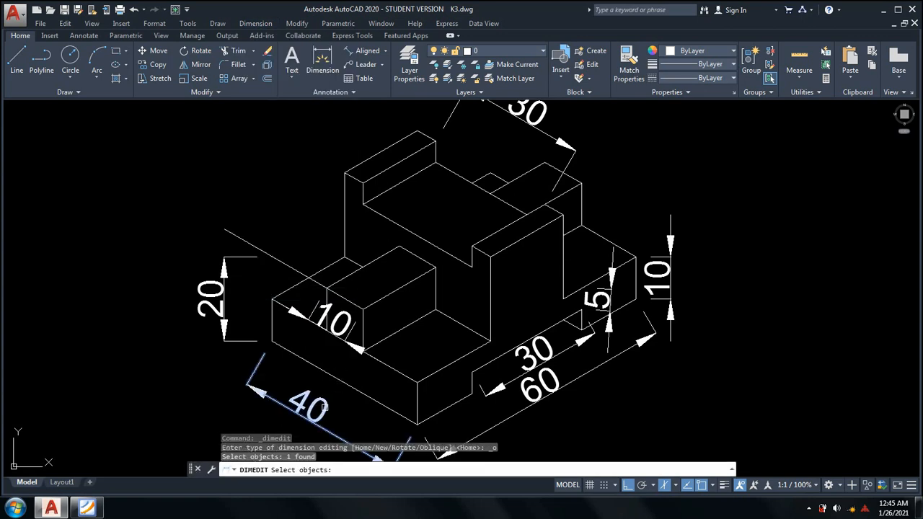
pyautogui.press('Return')
pyautogui.write('9')
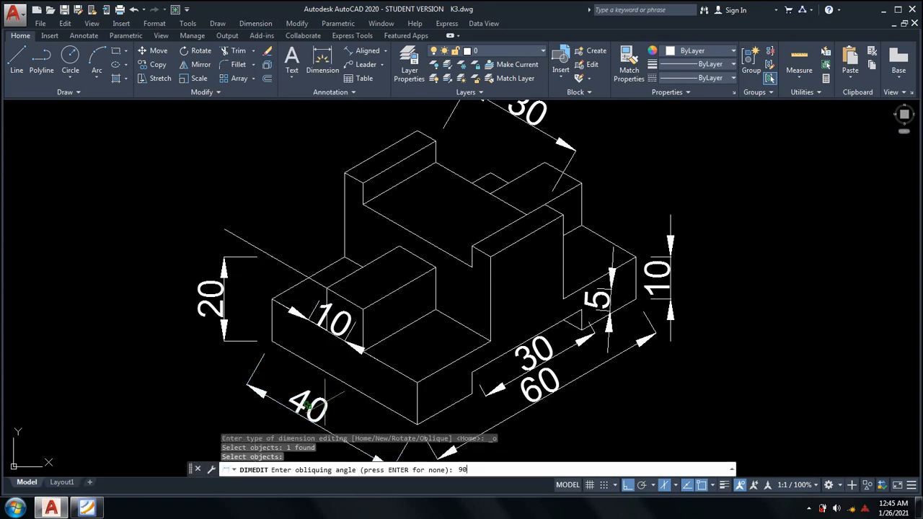
pyautogui.write('0')
pyautogui.press('Return')
pyautogui.moveTo(343, 384); pyautogui.dragTo(328, 345, button='middle')
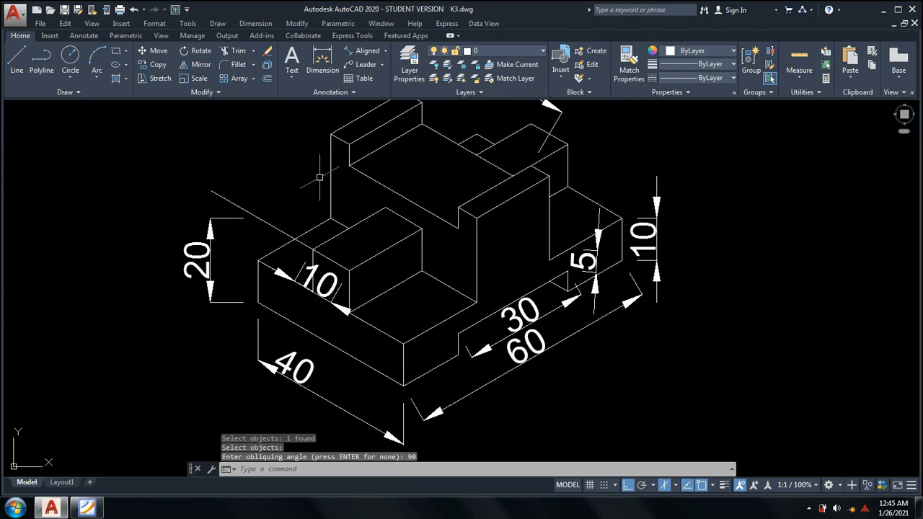
# Oblique the 60 dimension along the base's long side to an angle of 90 degrees.
pyautogui.click(256, 23)
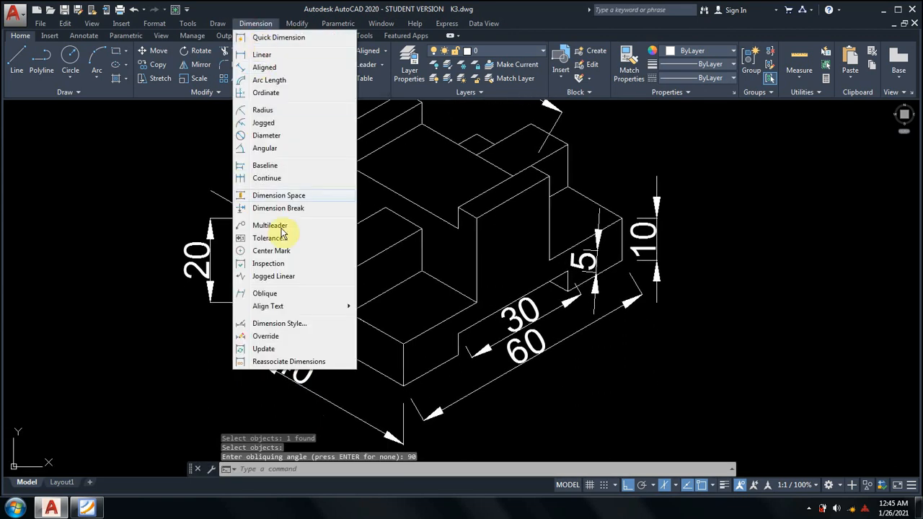
pyautogui.click(249, 293)
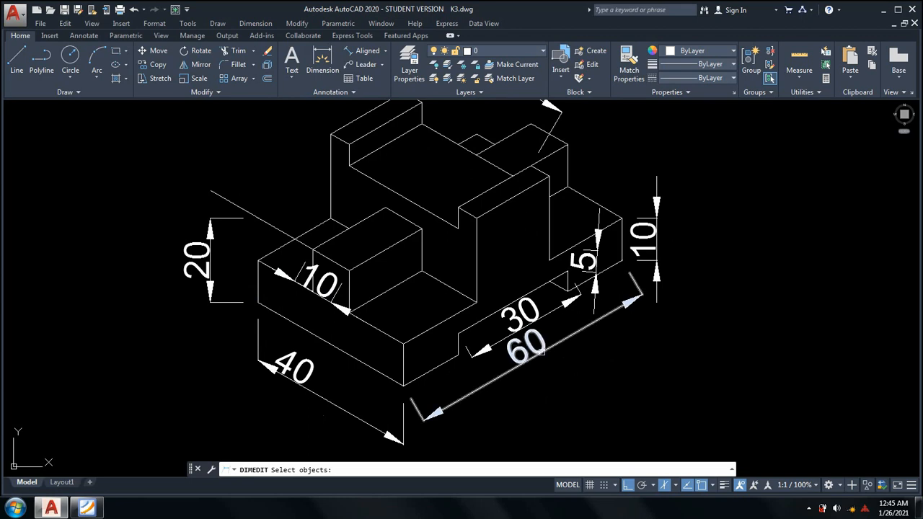
pyautogui.click(514, 349)
pyautogui.press('Return')
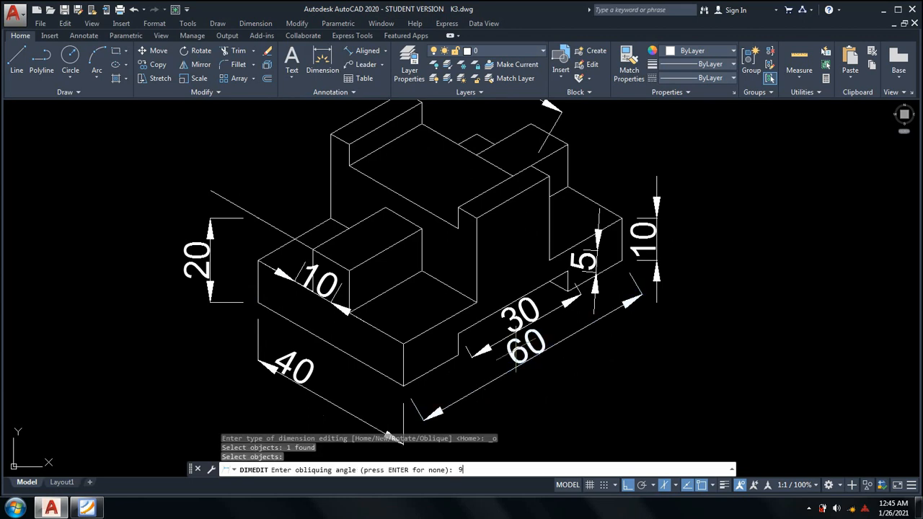
pyautogui.press('Return')
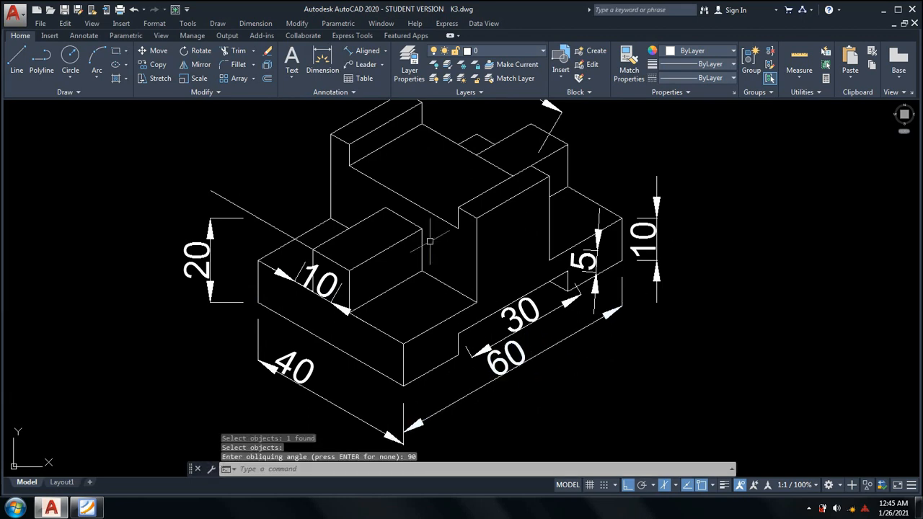
# Stretch the 60 dimension's line outward so its front arrow tip meets the end of the 40 dimension.
pyautogui.moveTo(455, 416); pyautogui.dragTo(447, 342, button='middle')
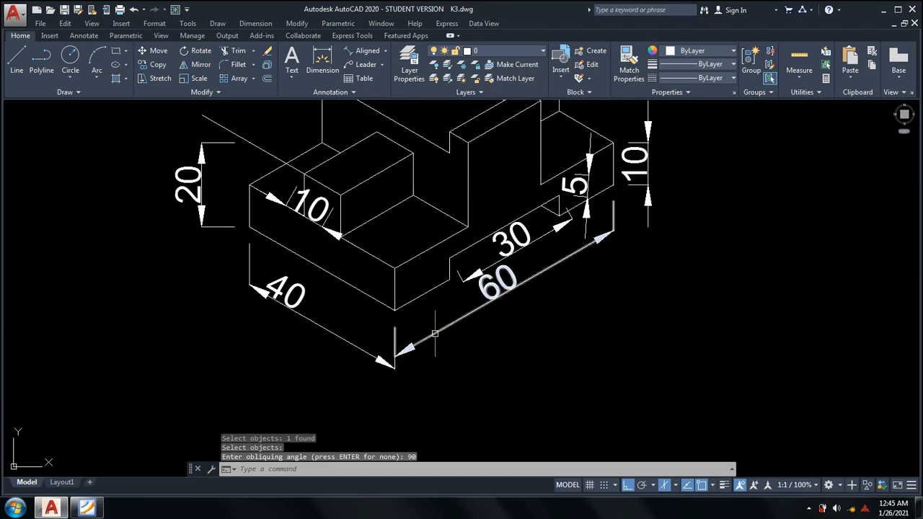
pyautogui.click(432, 334)
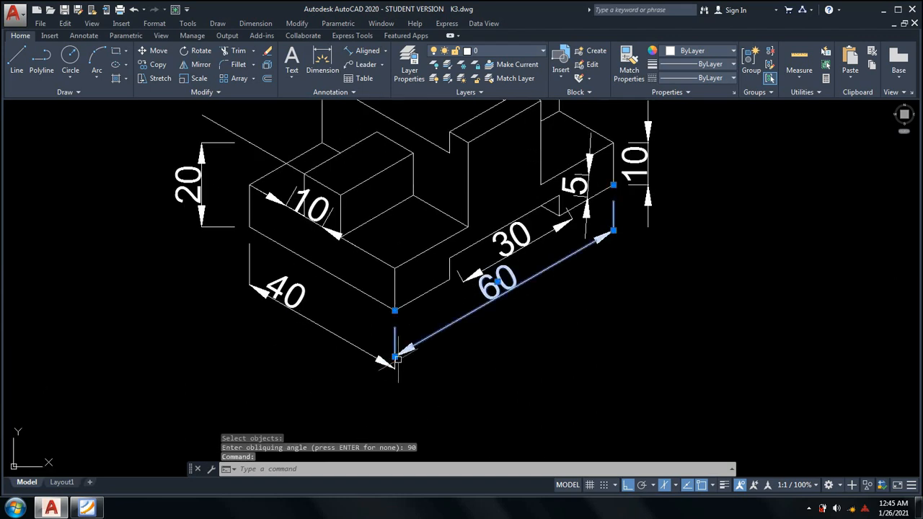
pyautogui.click(394, 362)
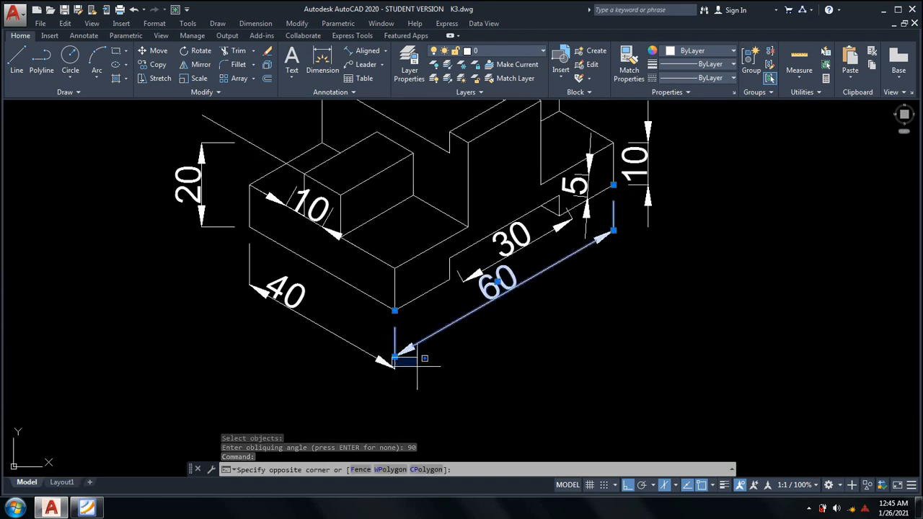
pyautogui.click(395, 356)
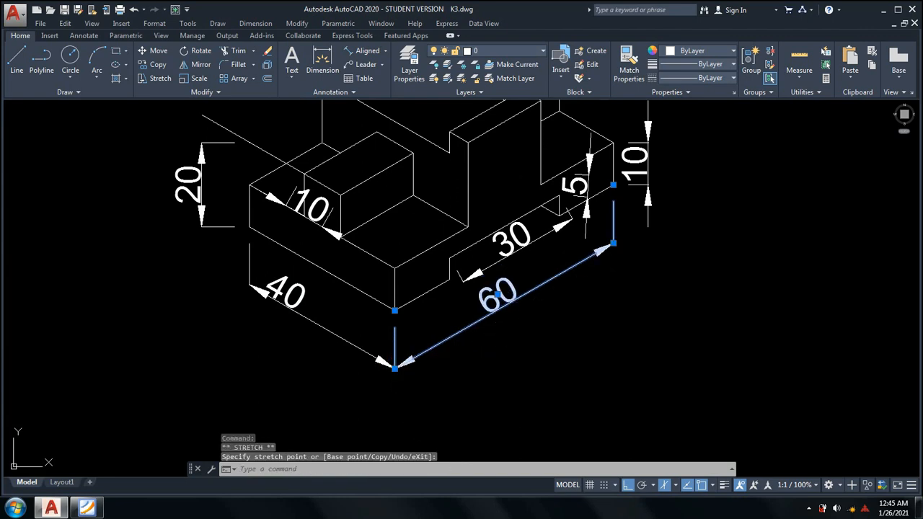
pyautogui.press('Escape')
# Oblique the 30 dimension of the bottom recess to an angle of 90 degrees.
pyautogui.moveTo(552, 295); pyautogui.dragTo(553, 315, button='middle')
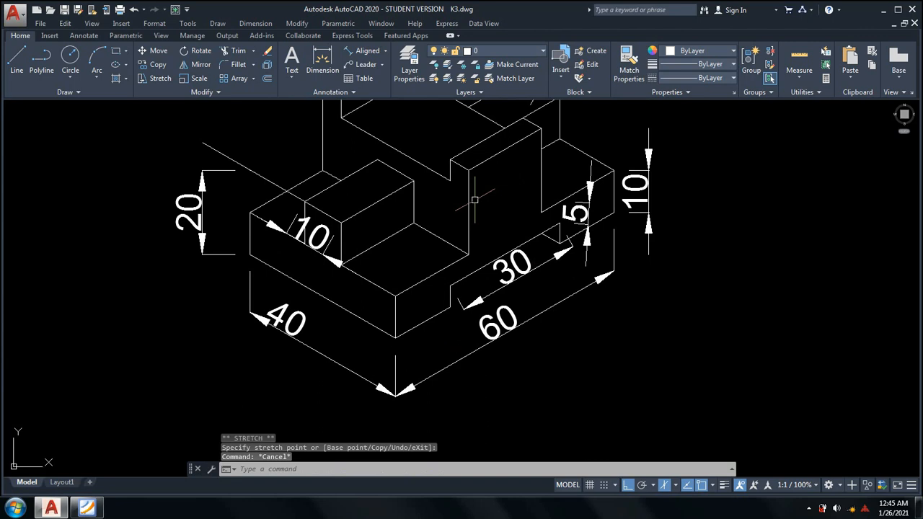
pyautogui.click(255, 23)
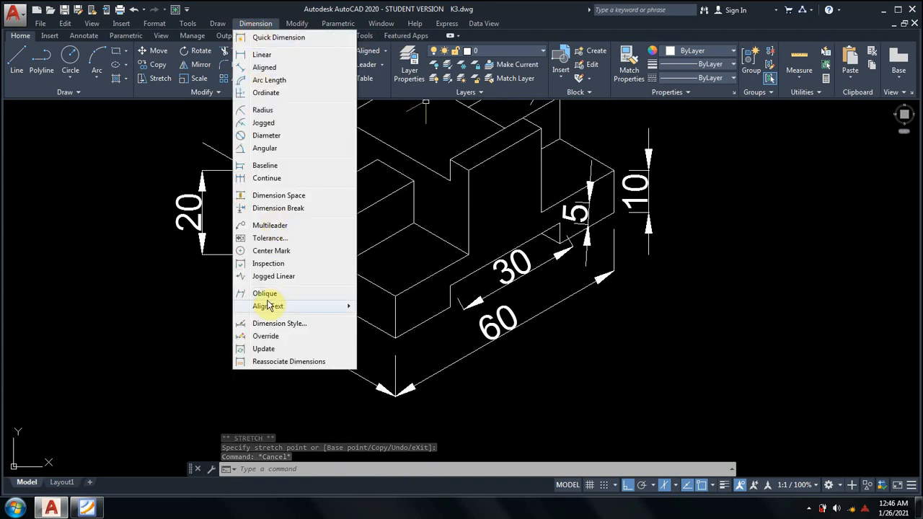
pyautogui.click(266, 292)
pyautogui.click(509, 276)
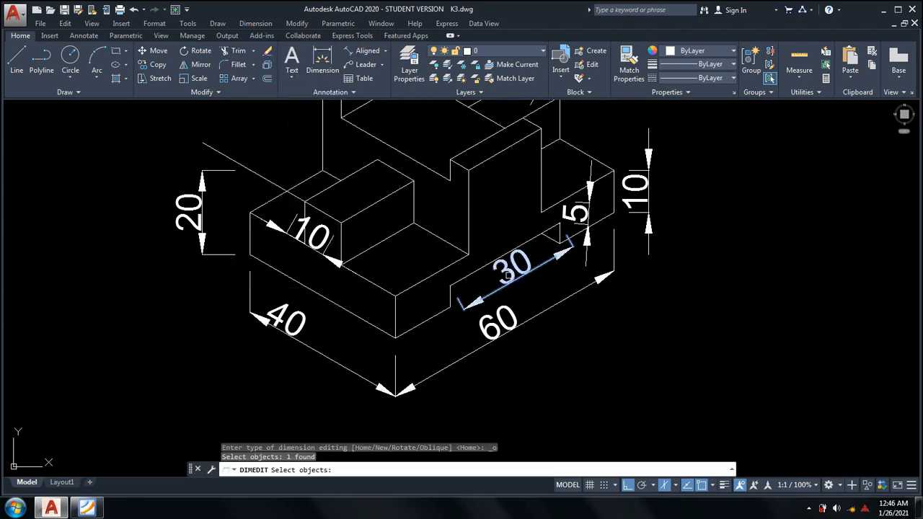
pyautogui.press('Return')
pyautogui.write('90')
pyautogui.press('Return')
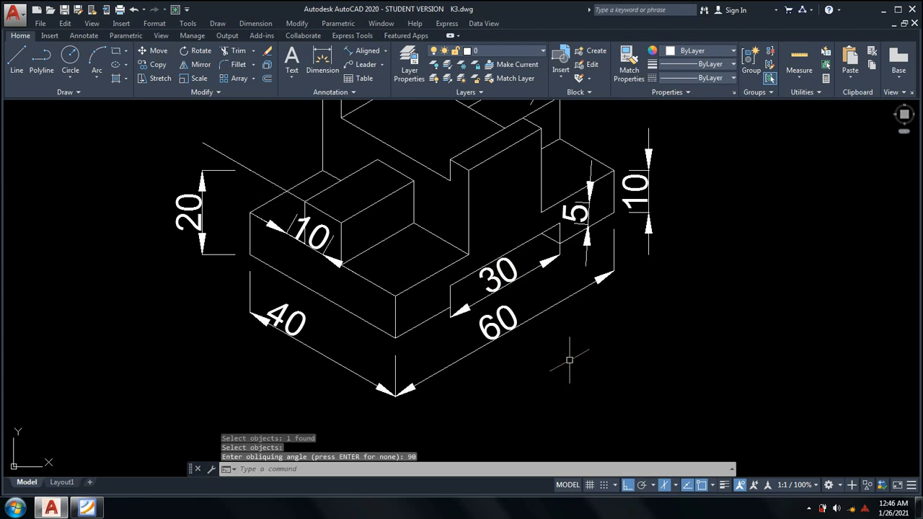
# Try an oblique angle of 150 degrees on the vertical 10 dimension beside the base's back corner.
pyautogui.moveTo(569, 360)
pyautogui.mouseDown(button='middle')
pyautogui.moveTo(494, 356)
pyautogui.moveTo(529, 387)
pyautogui.moveTo(556, 366)
pyautogui.mouseUp(button='middle')
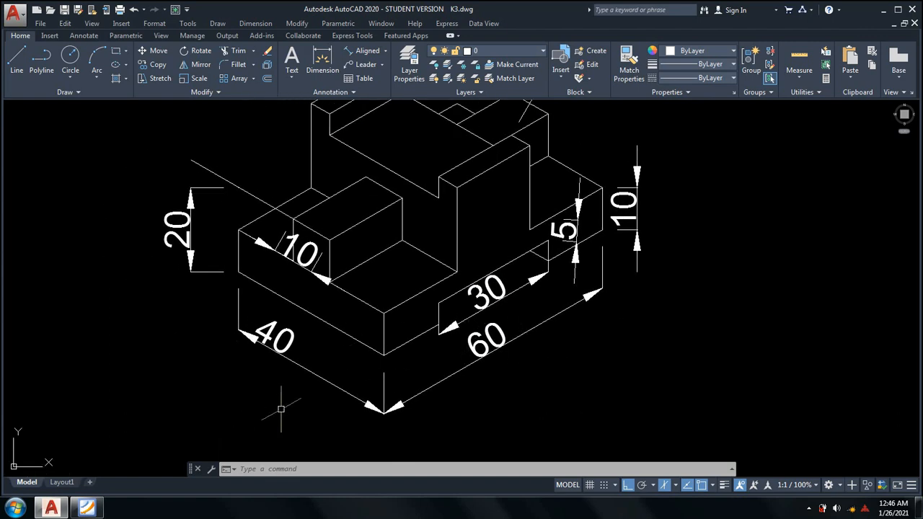
pyautogui.moveTo(474, 384)
pyautogui.mouseDown(button='middle')
pyautogui.moveTo(437, 406)
pyautogui.moveTo(406, 406)
pyautogui.moveTo(438, 303)
pyautogui.moveTo(419, 316)
pyautogui.mouseUp(button='middle')
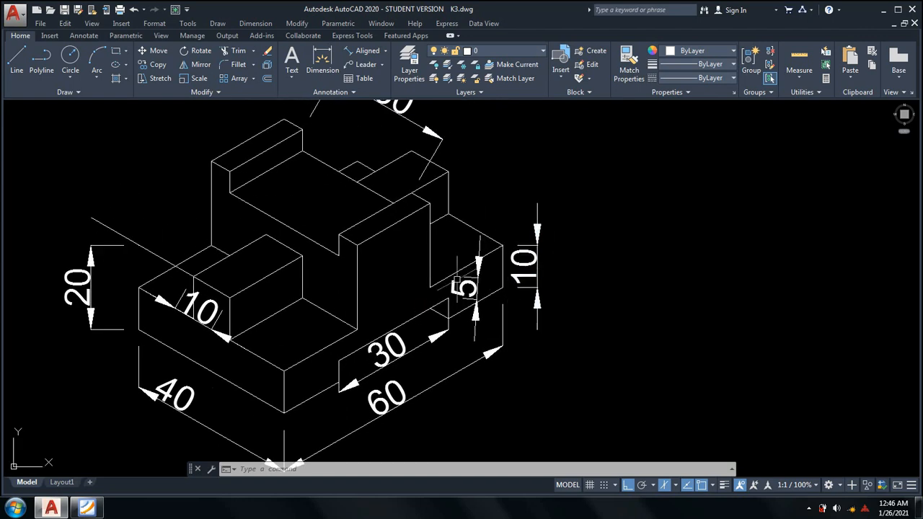
pyautogui.click(249, 25)
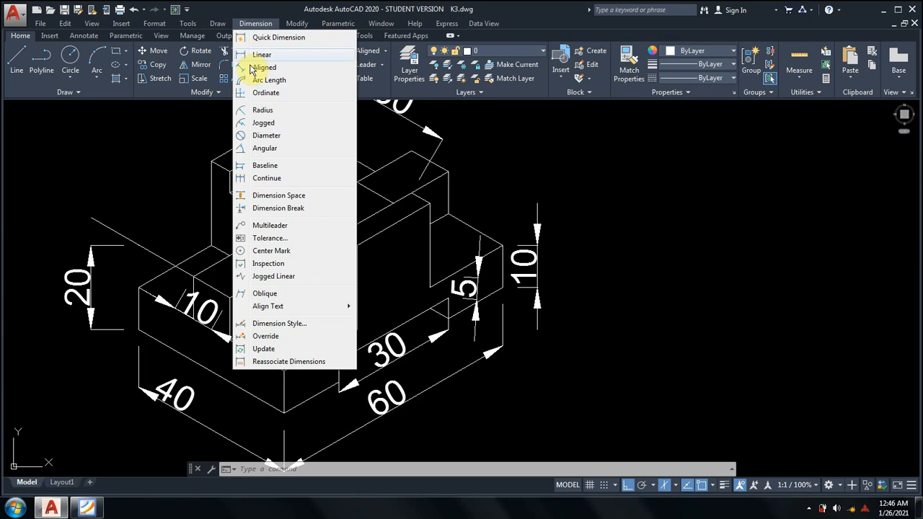
pyautogui.click(268, 293)
pyautogui.click(535, 277)
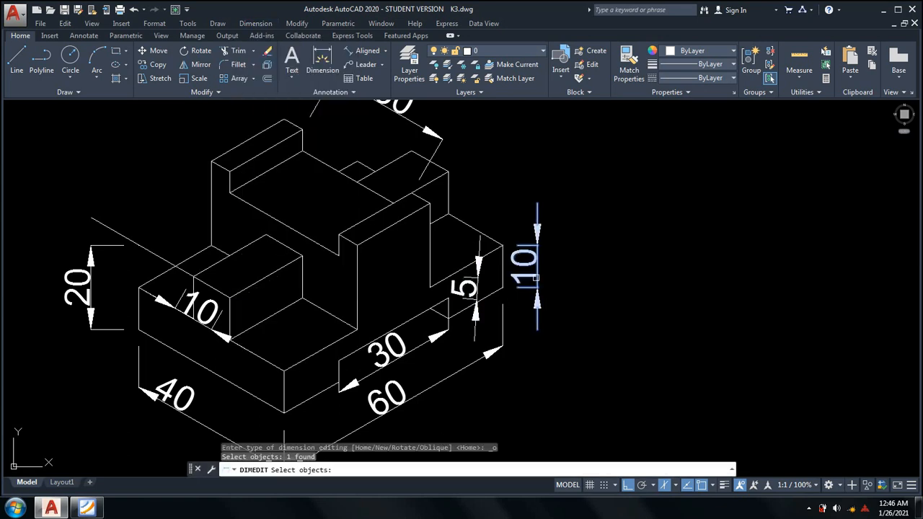
pyautogui.press('Return')
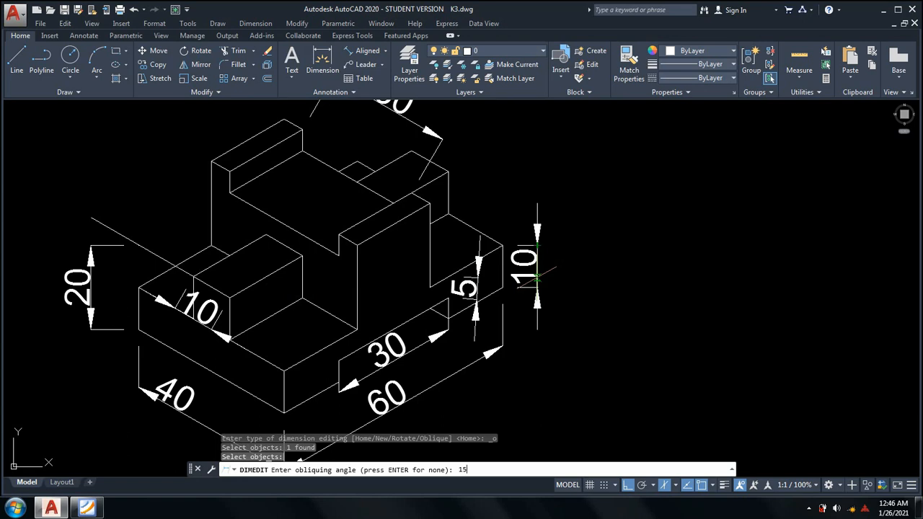
pyautogui.press('Return')
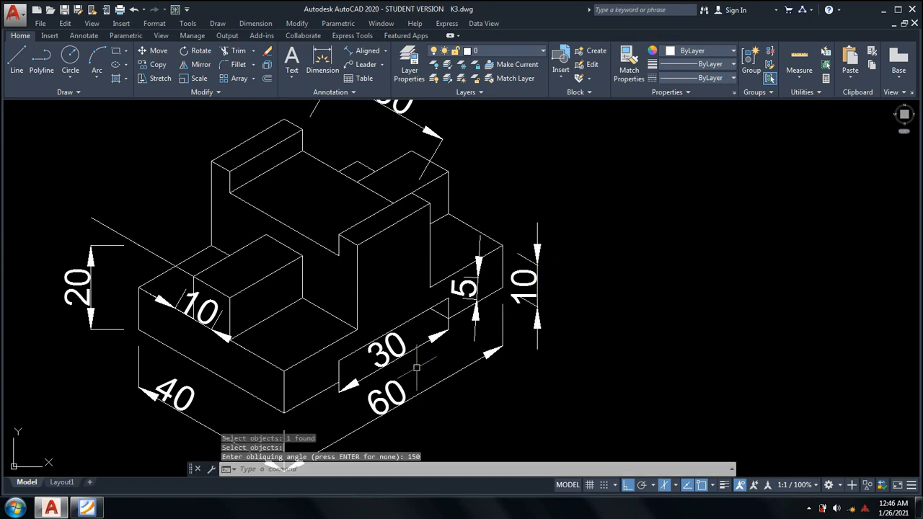
# Check the reference PDF and oblique the vertical 10 dimension beside the base's back corner to 30 degrees.
pyautogui.click(96, 509)
pyautogui.click(96, 509)
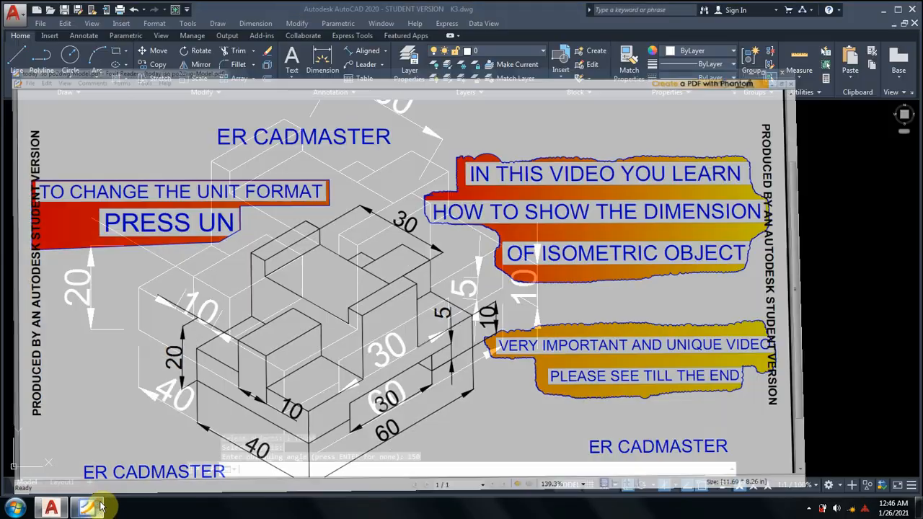
pyautogui.click(268, 24)
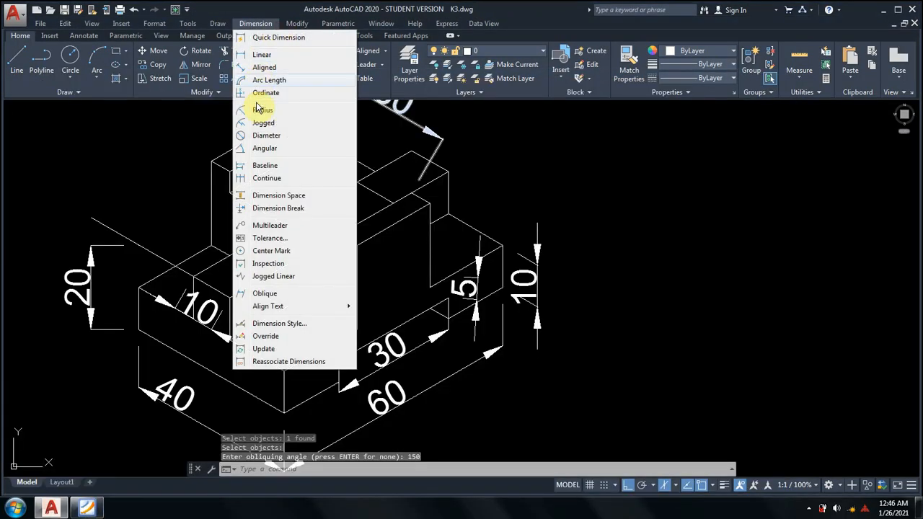
pyautogui.click(265, 293)
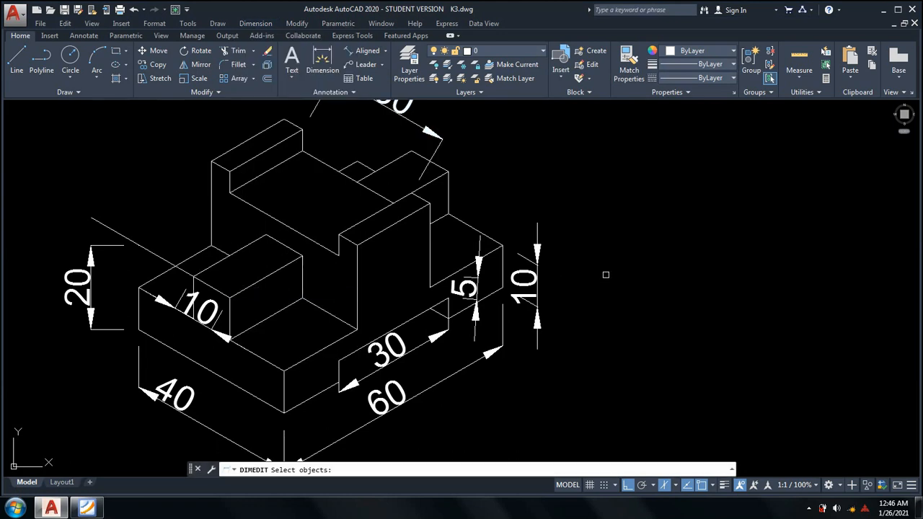
pyautogui.click(534, 284)
pyautogui.press('Return')
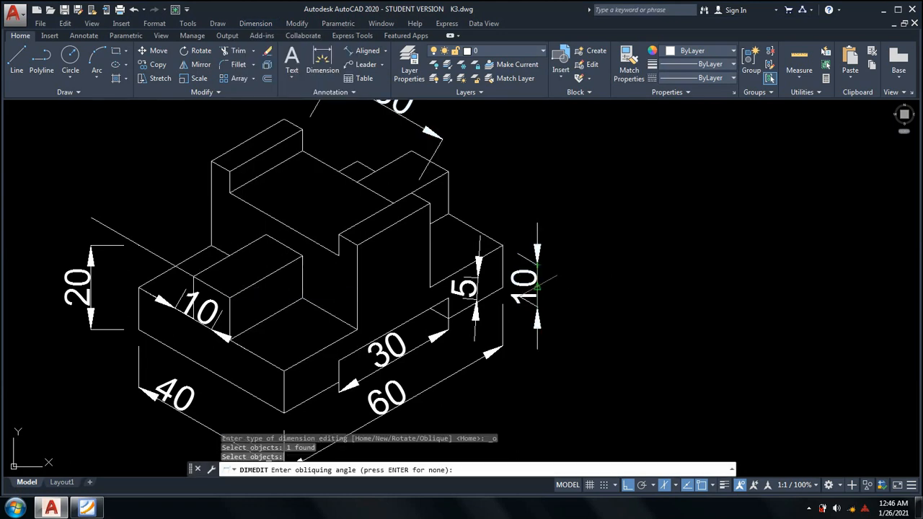
pyautogui.press('Return')
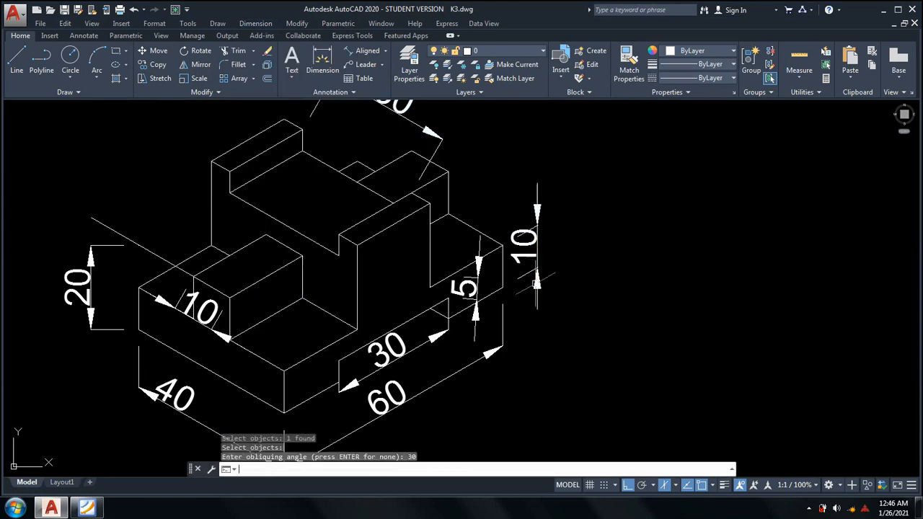
# Move the vertical 10 dimension closer to the block with its text above the upper arrowhead, and select it for inspection.
pyautogui.scroll(4, 521, 297)
pyautogui.moveTo(563, 242); pyautogui.dragTo(585, 290, button='middle')
pyautogui.click(569, 300)
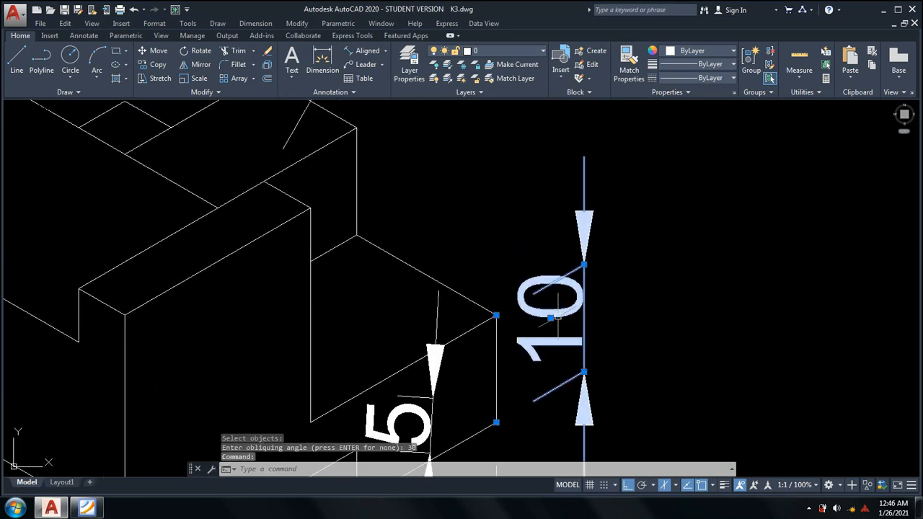
pyautogui.click(552, 317)
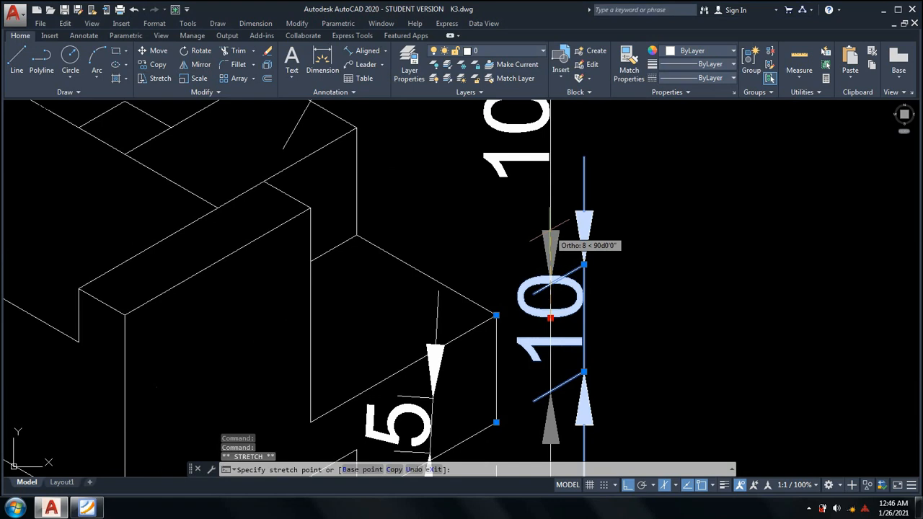
pyautogui.scroll(-4, 593, 281)
pyautogui.press('Escape')
pyautogui.press('Escape')
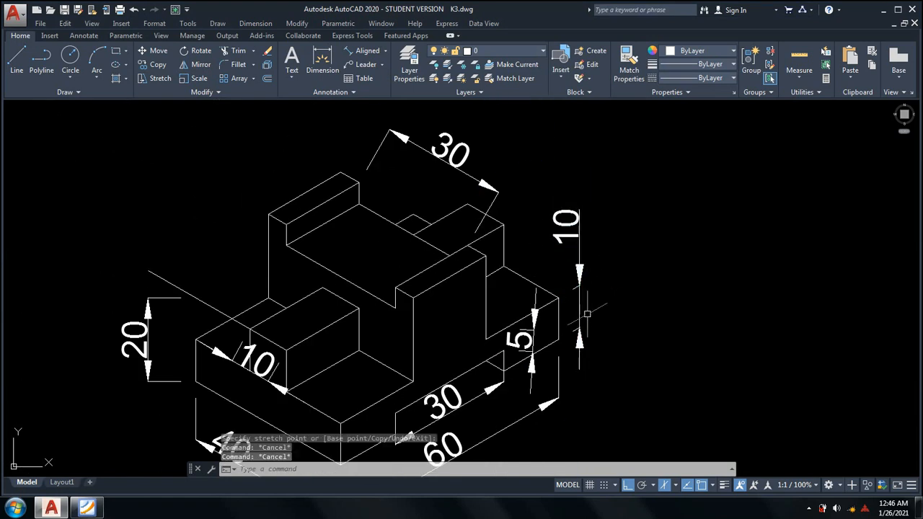
pyautogui.click(579, 231)
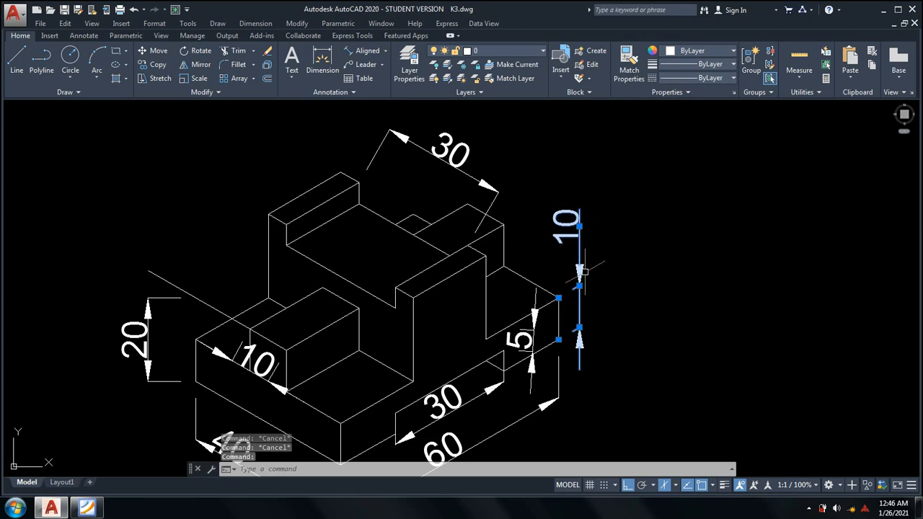
pyautogui.scroll(2, 587, 277)
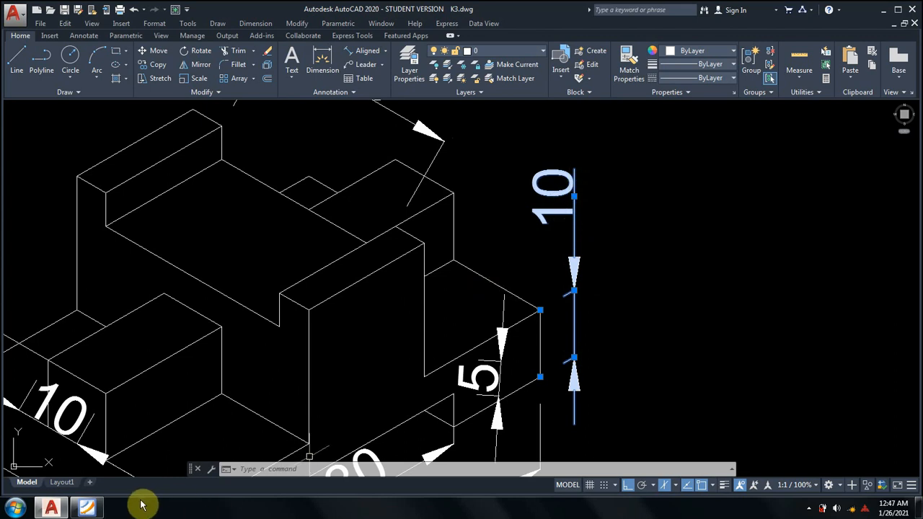
# Oblique the vertical 5 dimension of the bottom recess to an angle of 30 degrees.
pyautogui.press('Escape')
pyautogui.moveTo(581, 335); pyautogui.dragTo(589, 272, button='middle')
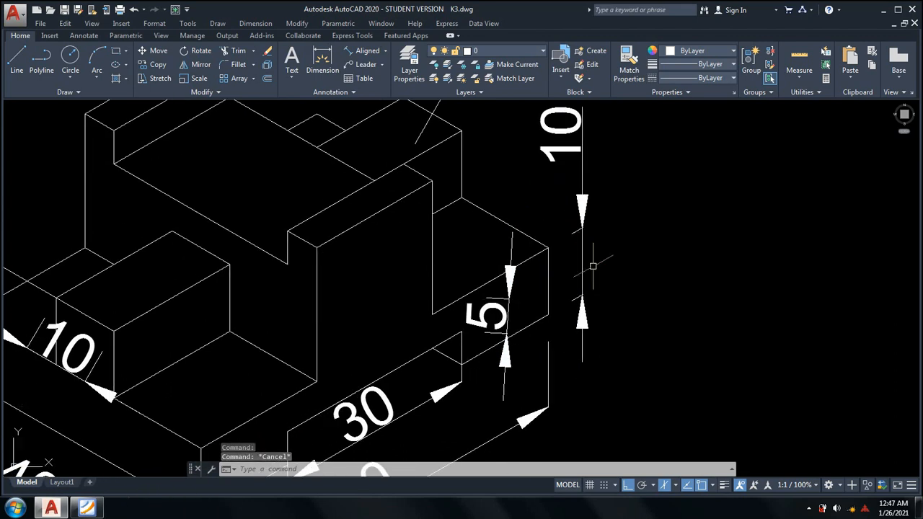
pyautogui.click(264, 23)
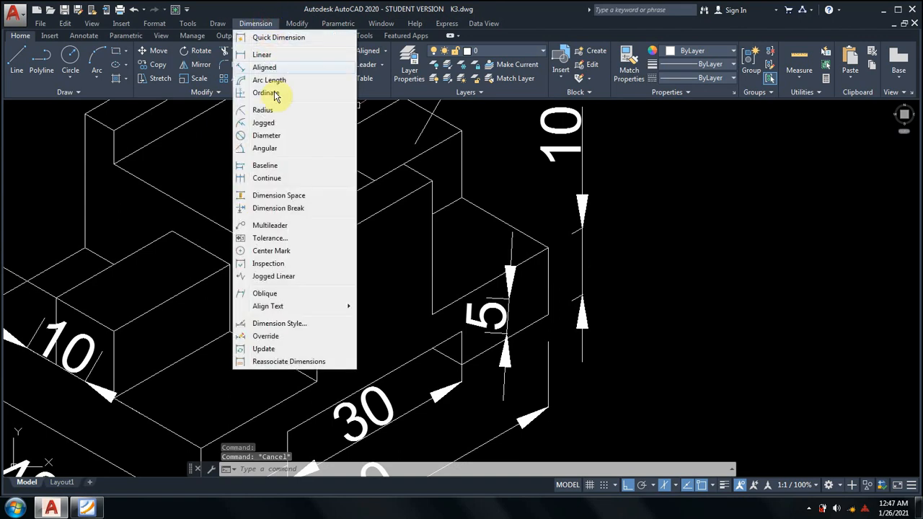
pyautogui.click(266, 293)
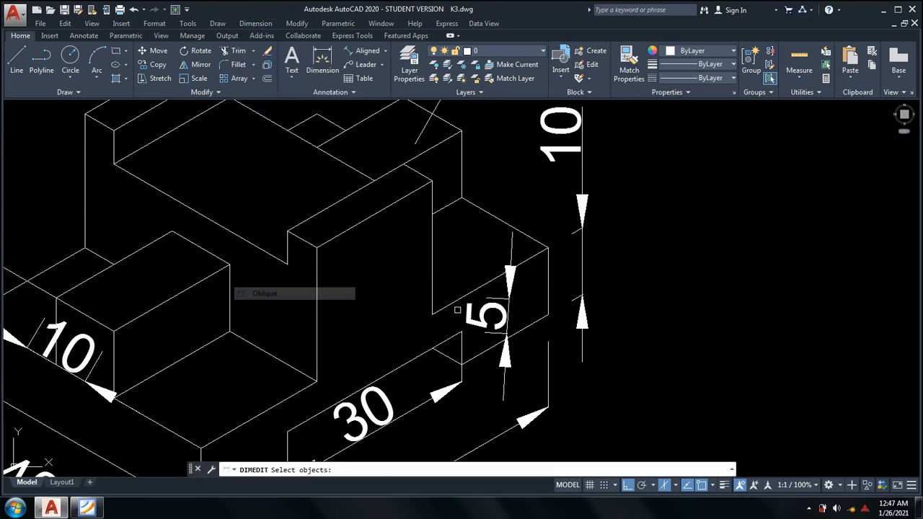
pyautogui.click(510, 317)
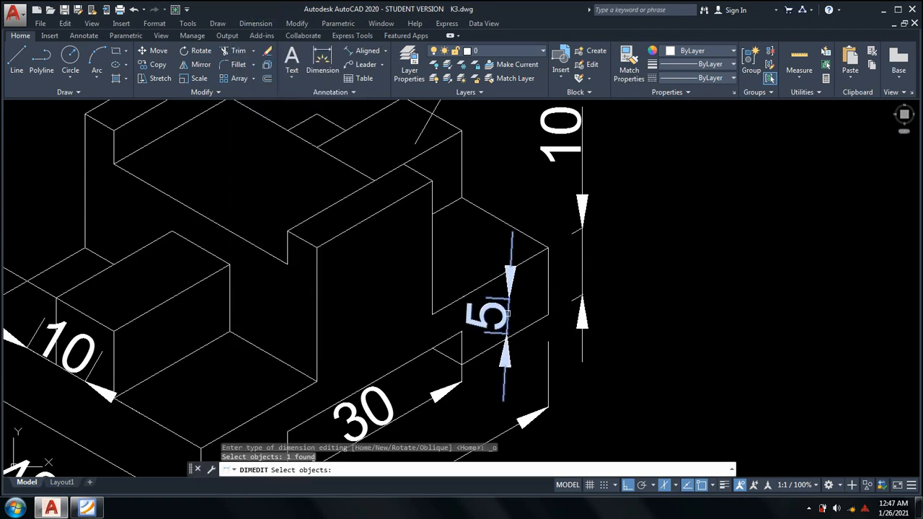
pyautogui.press('Return')
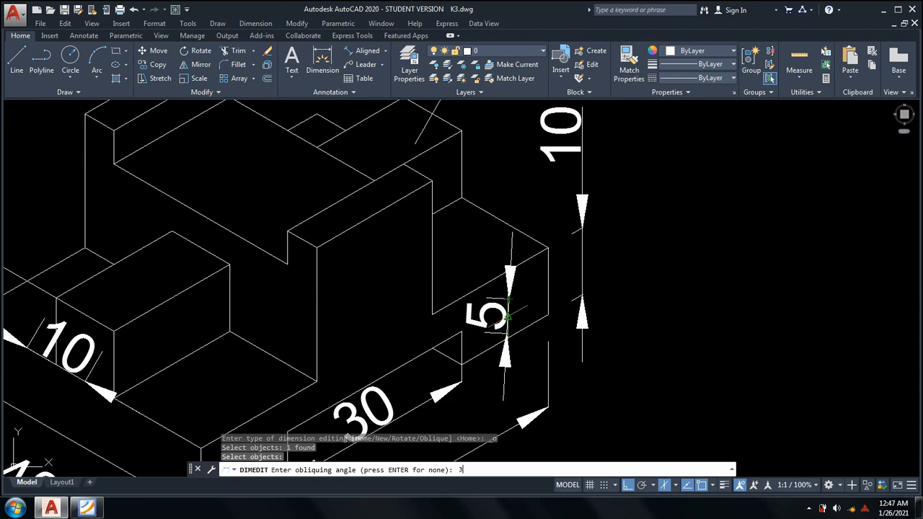
pyautogui.write('30')
pyautogui.press('Return')
# Oblique the 30 dimension above the block's upper channel to an angle of 30 degrees.
pyautogui.moveTo(501, 248); pyautogui.dragTo(532, 321, button='middle')
pyautogui.scroll(-4, 520, 255)
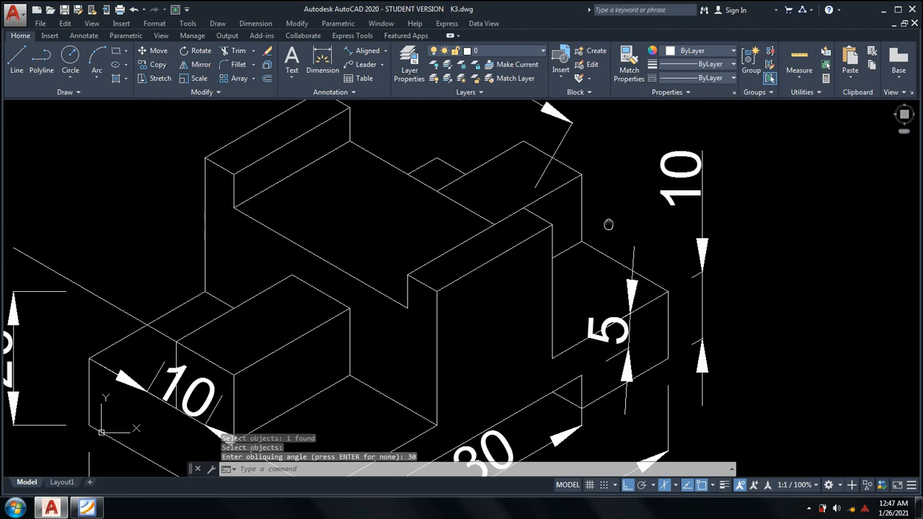
pyautogui.moveTo(611, 211)
pyautogui.mouseDown(button='middle')
pyautogui.moveTo(594, 248)
pyautogui.moveTo(545, 247)
pyautogui.mouseUp(button='middle')
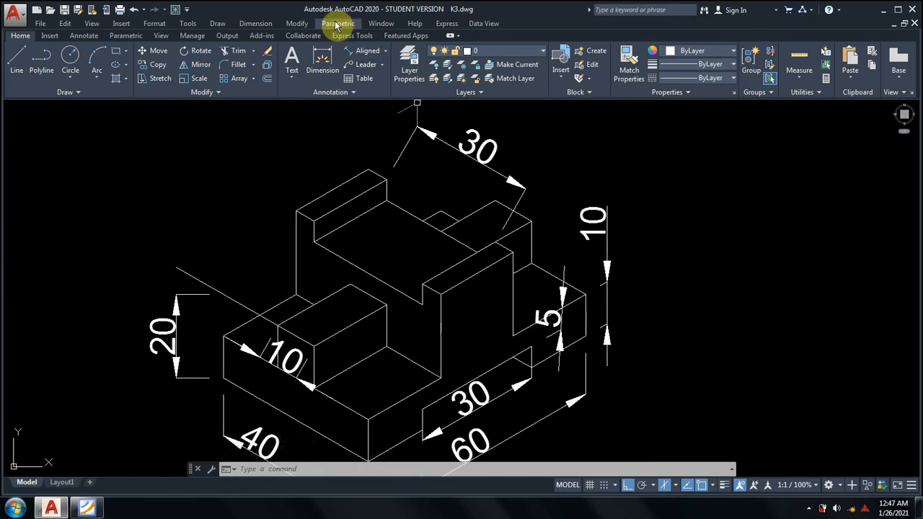
pyautogui.click(255, 23)
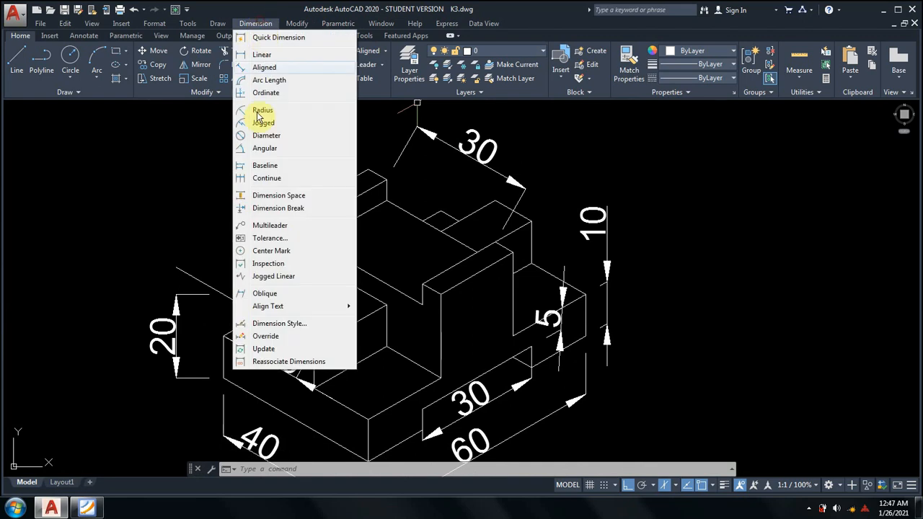
pyautogui.click(278, 294)
pyautogui.click(488, 148)
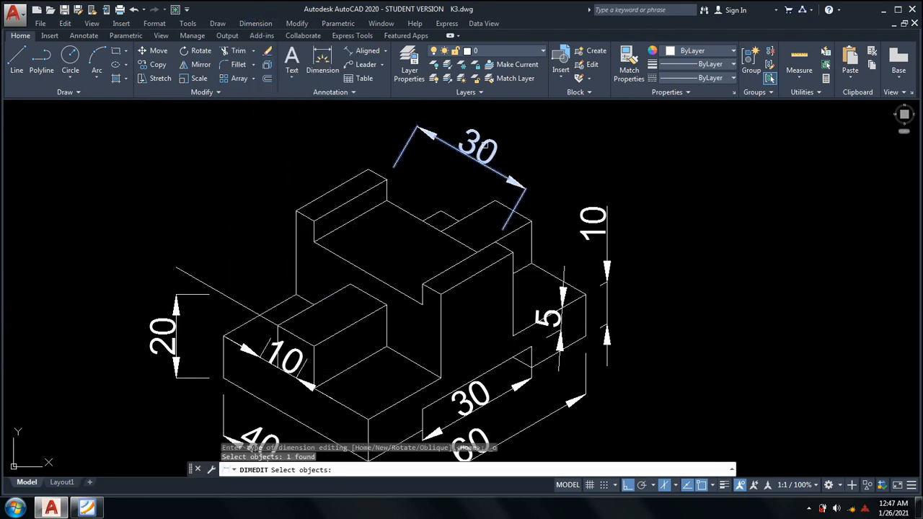
pyautogui.press('Return')
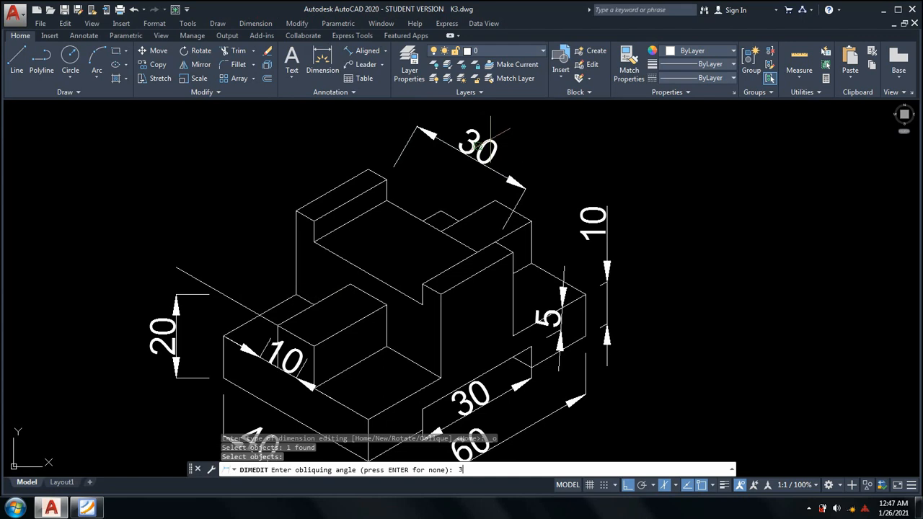
pyautogui.press('Return')
# Oblique the vertical 20 dimension beside the block to an angle of 30 degrees.
pyautogui.moveTo(526, 212); pyautogui.dragTo(542, 201, button='middle')
pyautogui.click(267, 23)
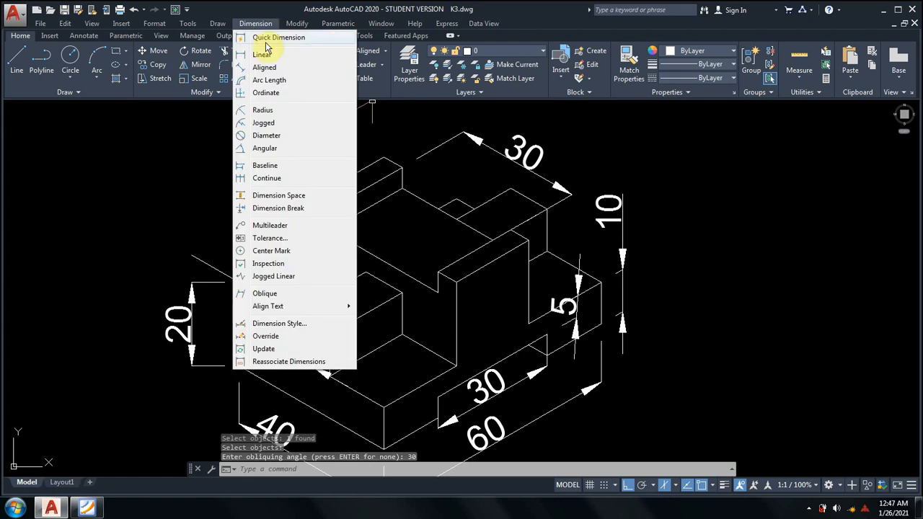
pyautogui.click(265, 295)
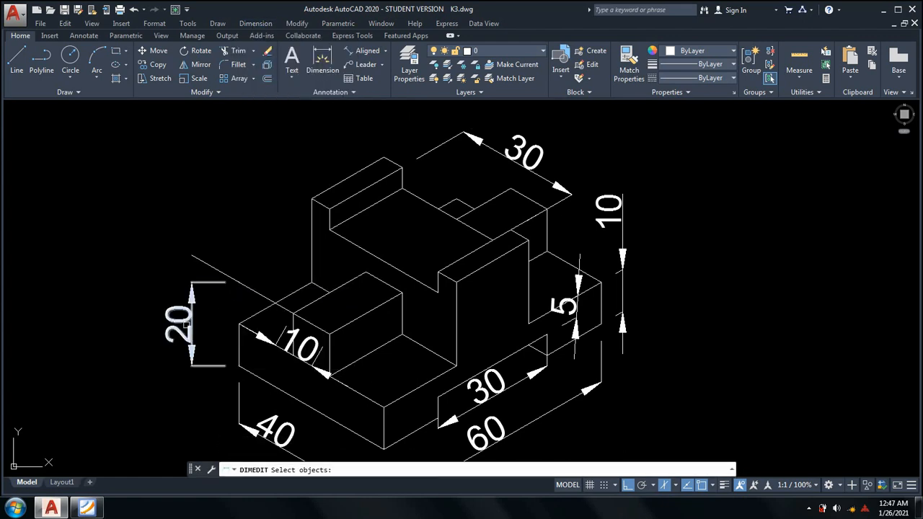
pyautogui.click(192, 321)
pyautogui.press('Return')
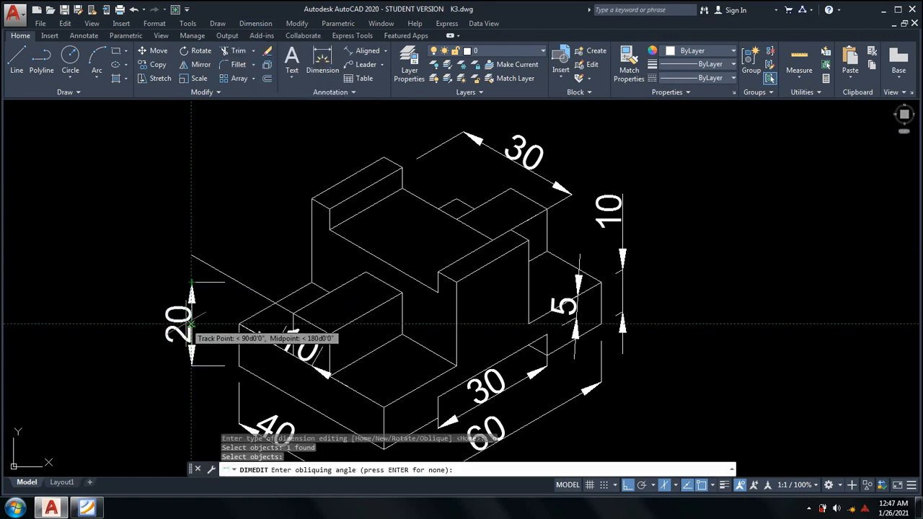
pyautogui.write('30')
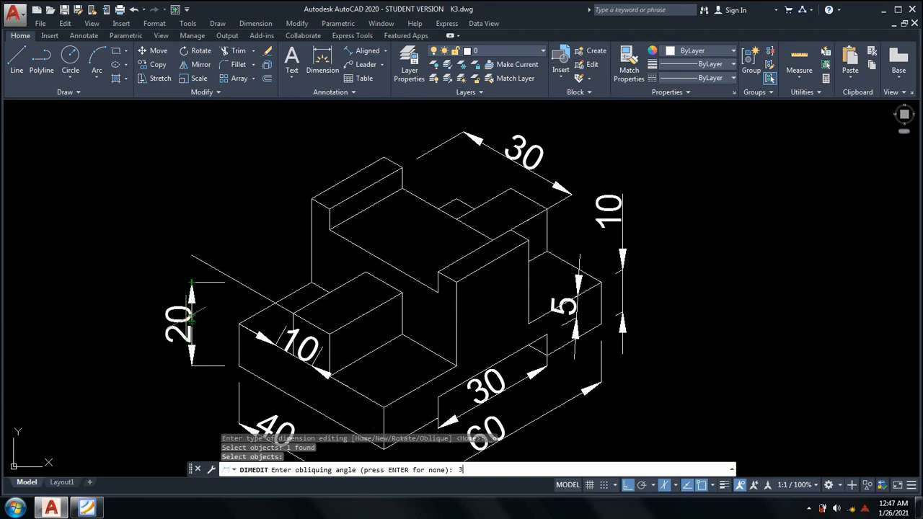
pyautogui.press('Return')
# Oblique the 10 dimension across the width of the small front block to an angle of 30 degrees.
pyautogui.moveTo(240, 339); pyautogui.dragTo(251, 287, button='middle')
pyautogui.click(256, 23)
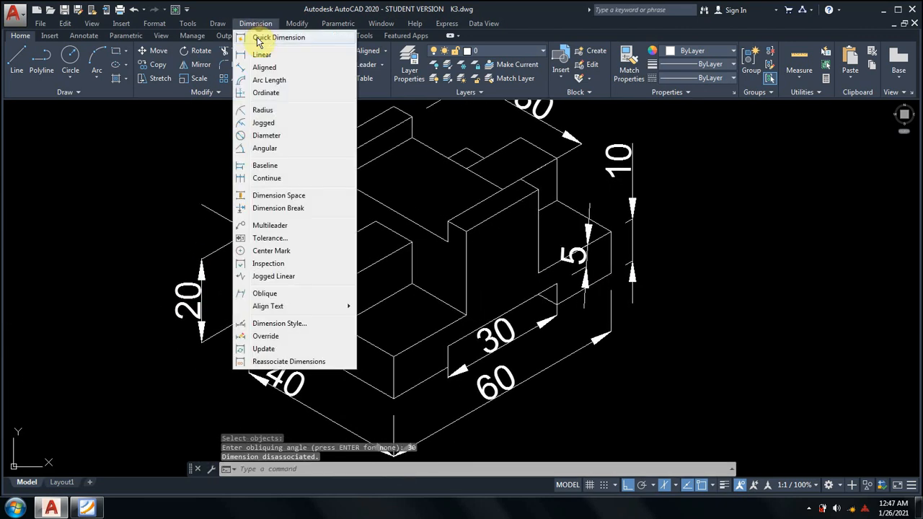
pyautogui.click(261, 293)
pyautogui.click(318, 306)
pyautogui.press('Return')
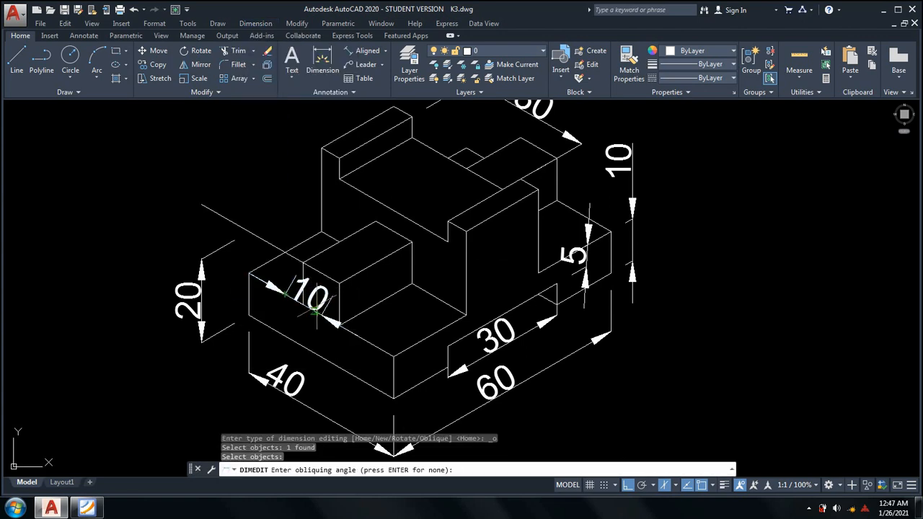
pyautogui.write('3')
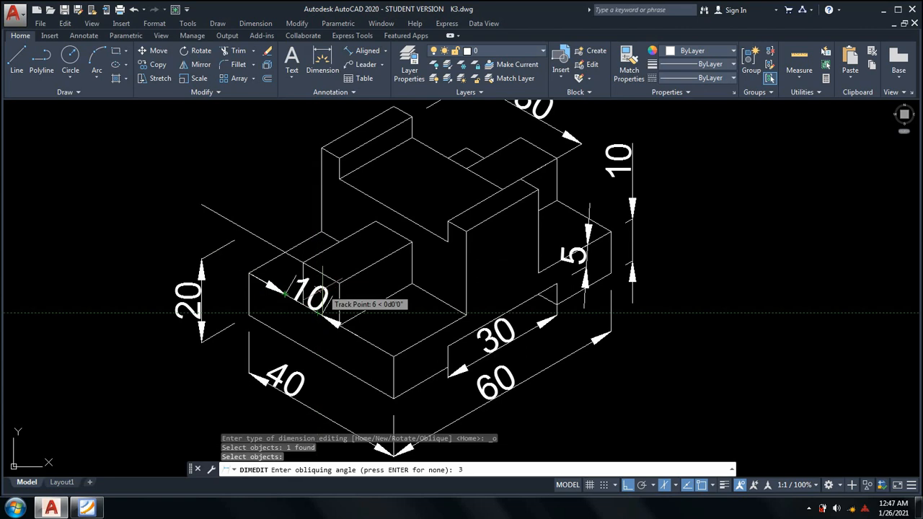
pyautogui.write('0')
pyautogui.press('Return')
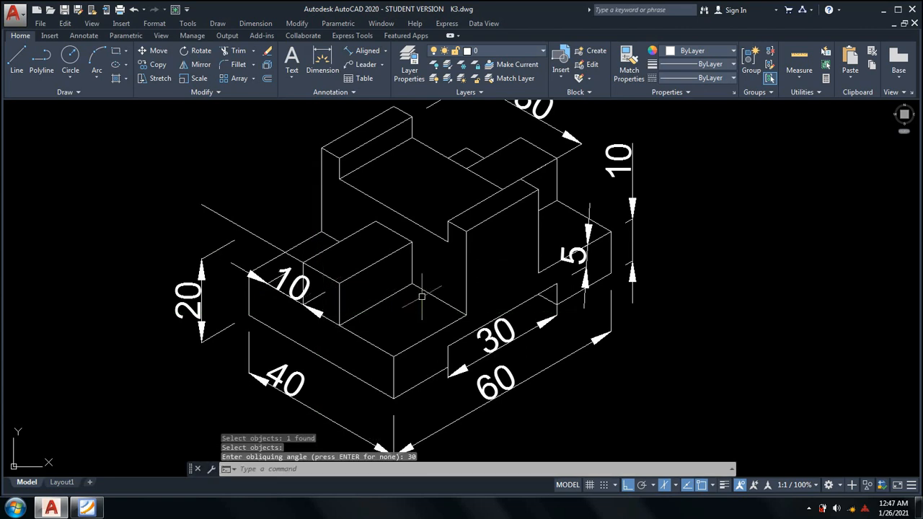
# Hide the menu bar.
pyautogui.moveTo(453, 291); pyautogui.dragTo(447, 313, button='middle')
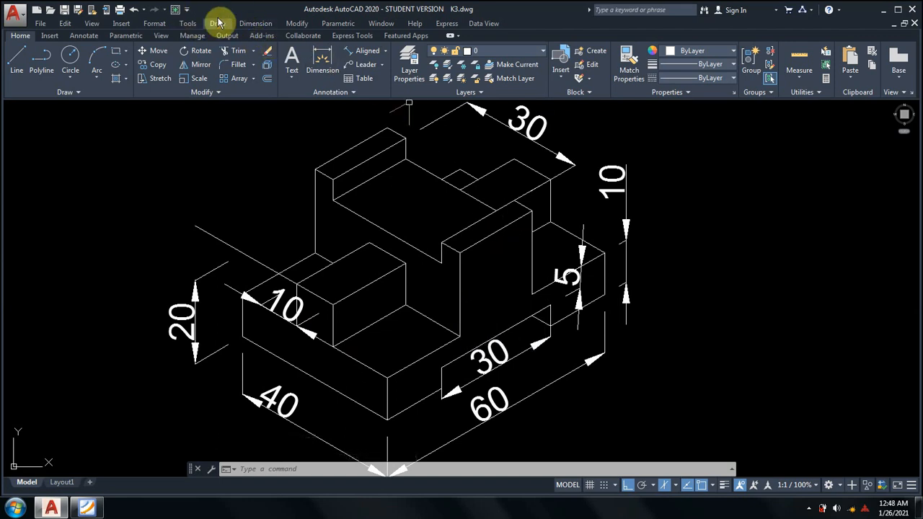
pyautogui.click(189, 10)
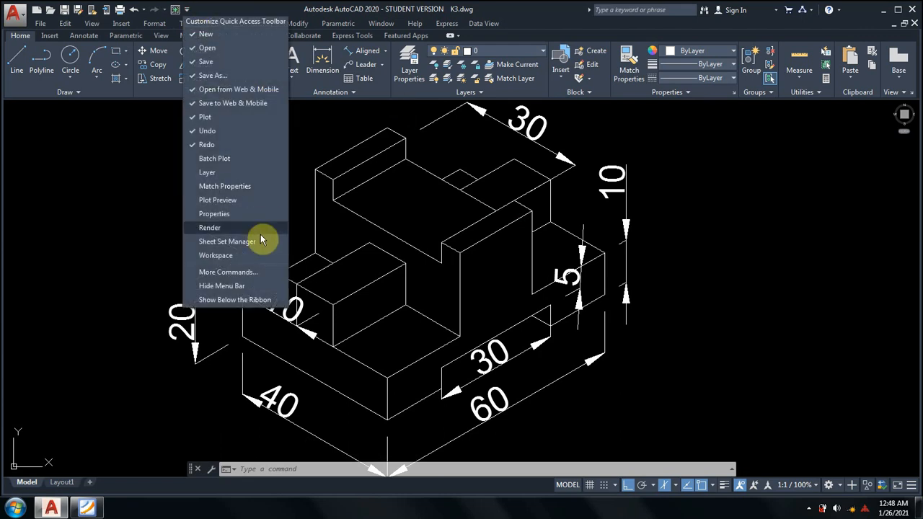
pyautogui.click(231, 286)
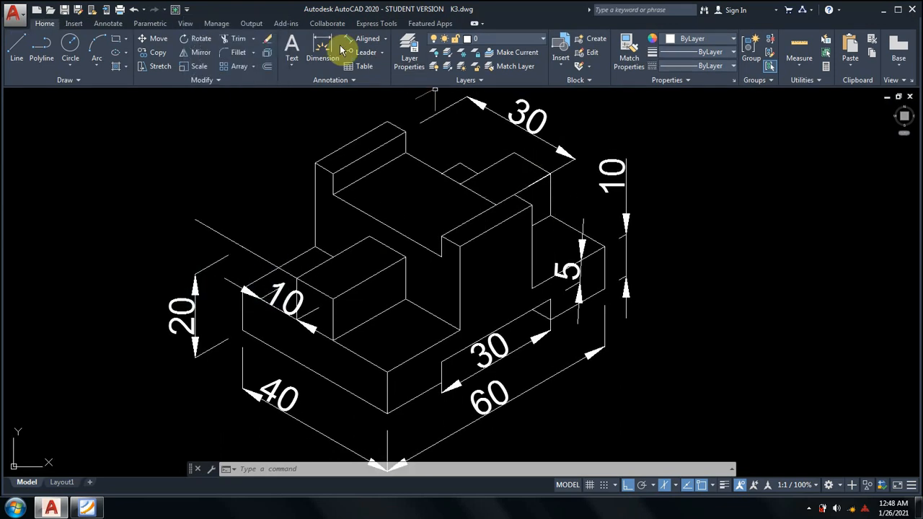
pyautogui.click(384, 39)
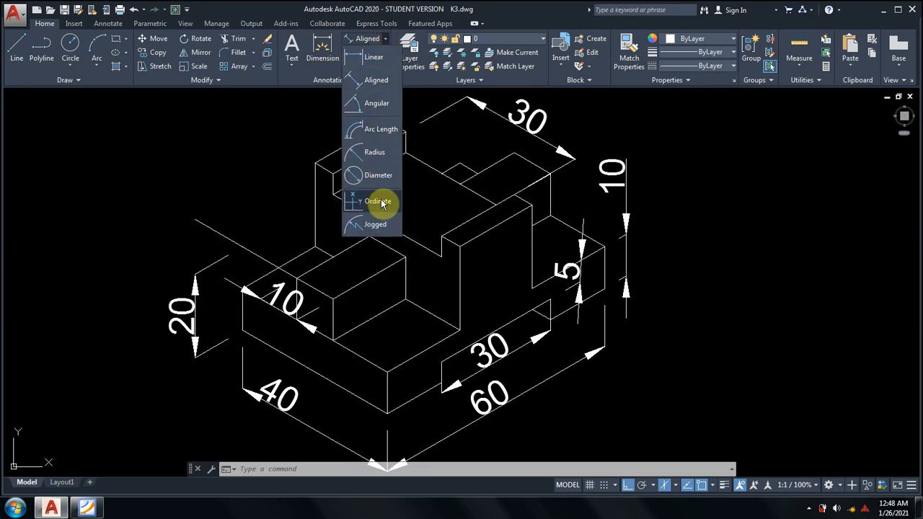
pyautogui.click(388, 82)
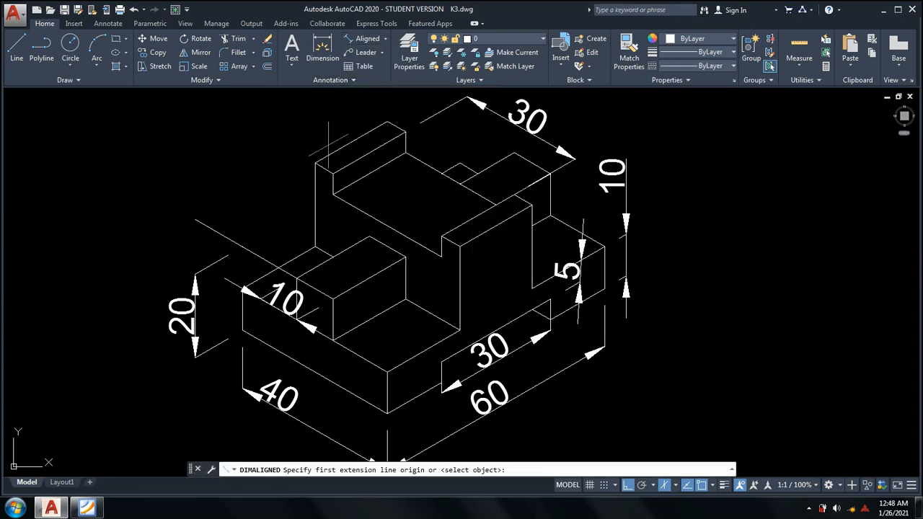
pyautogui.press('Escape')
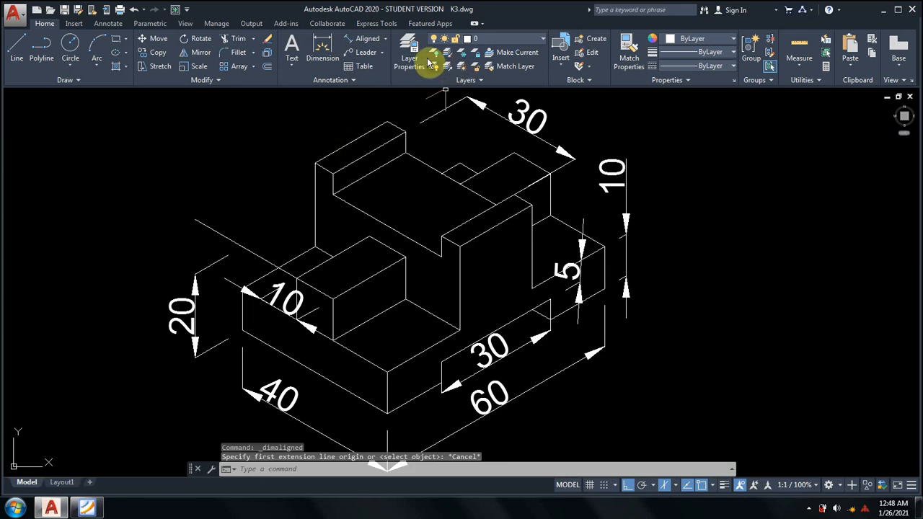
pyautogui.click(386, 40)
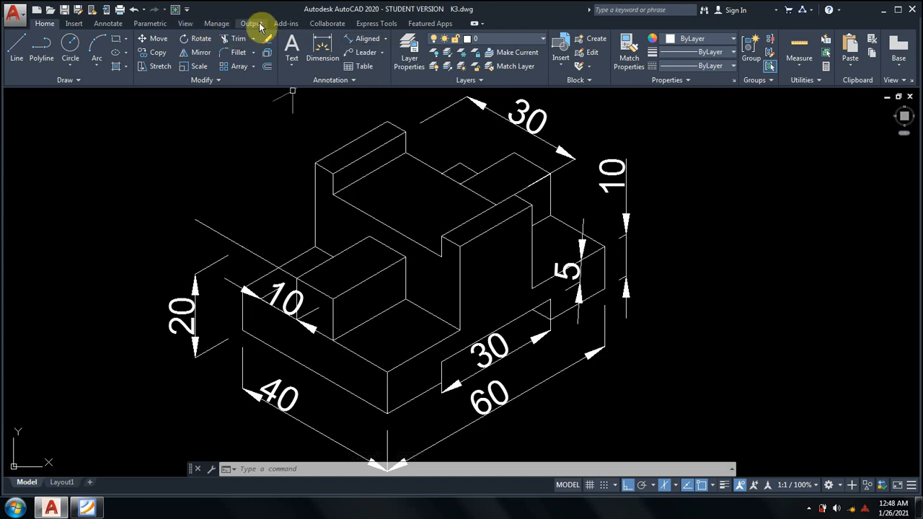
# Show the menu bar again.
pyautogui.click(187, 12)
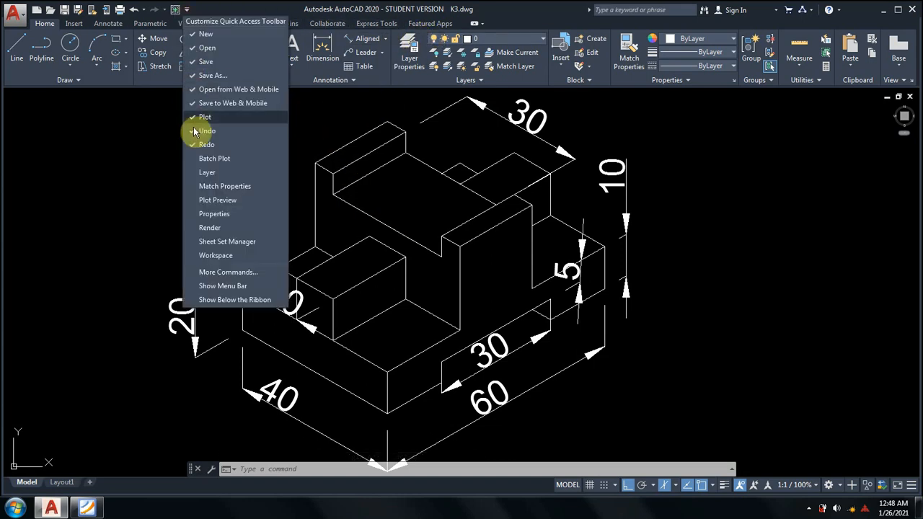
pyautogui.click(227, 286)
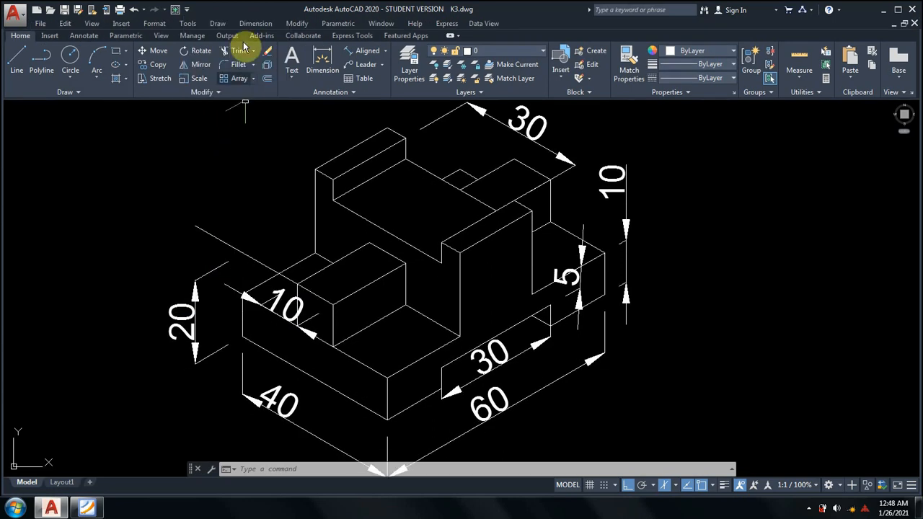
pyautogui.click(186, 11)
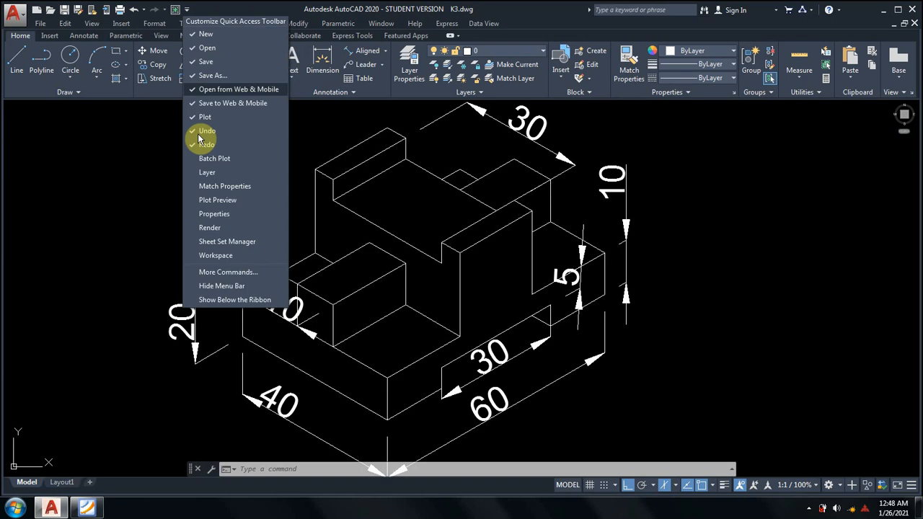
pyautogui.click(222, 286)
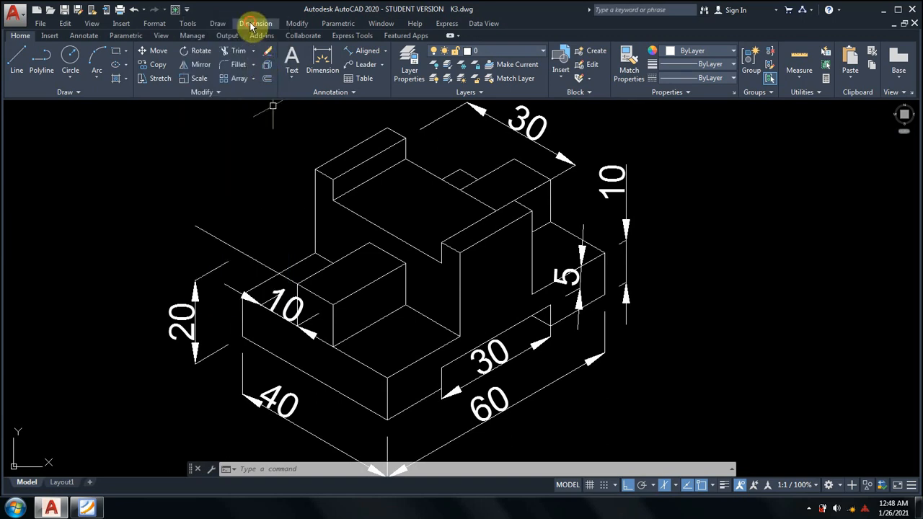
pyautogui.click(253, 25)
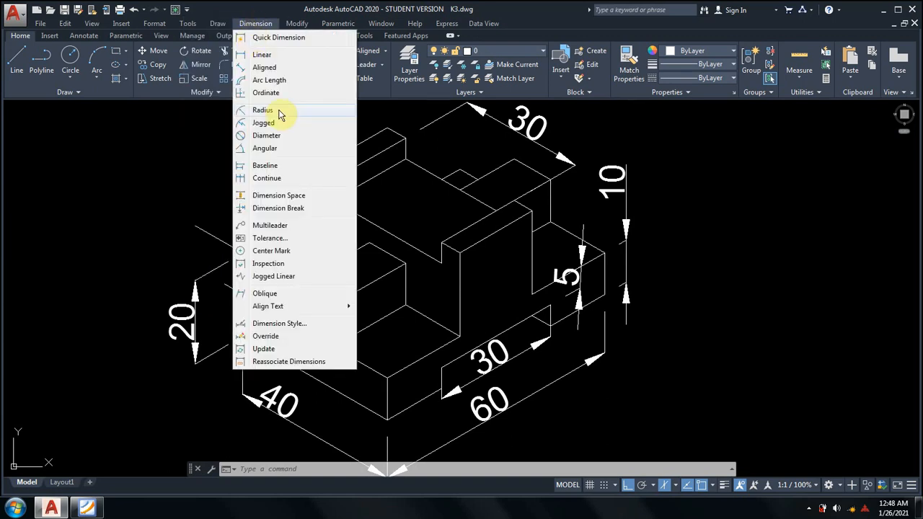
pyautogui.click(281, 294)
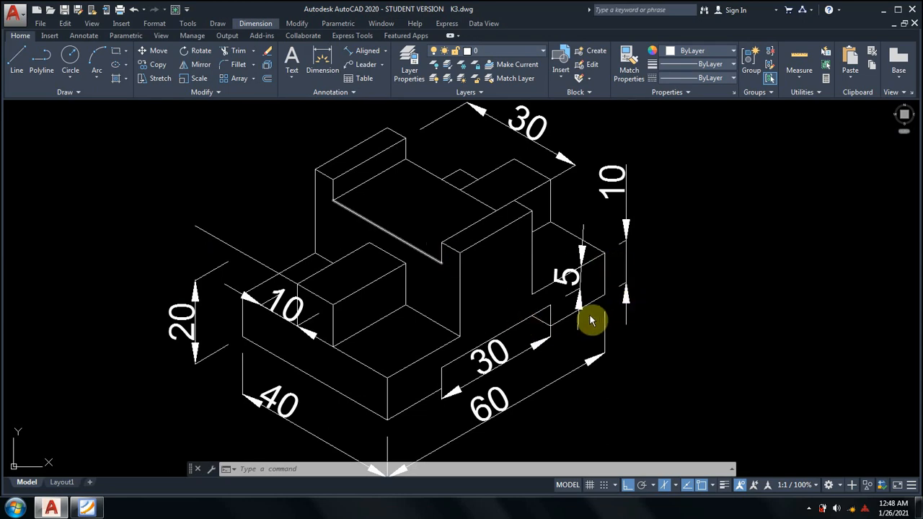
pyautogui.moveTo(594, 315); pyautogui.dragTo(598, 304, button='middle')
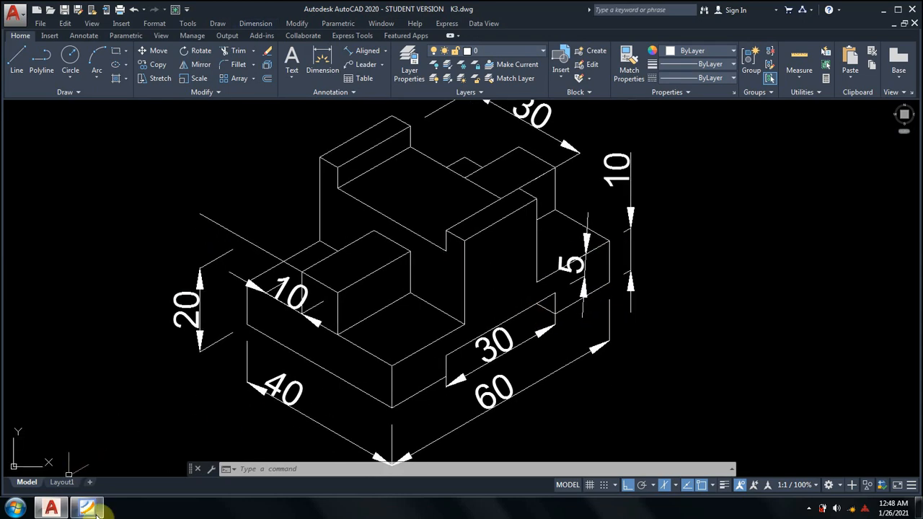
# Compare the dimensions with the reference PDF, return to the drawing and zoom to its extents.
pyautogui.click(162, 478)
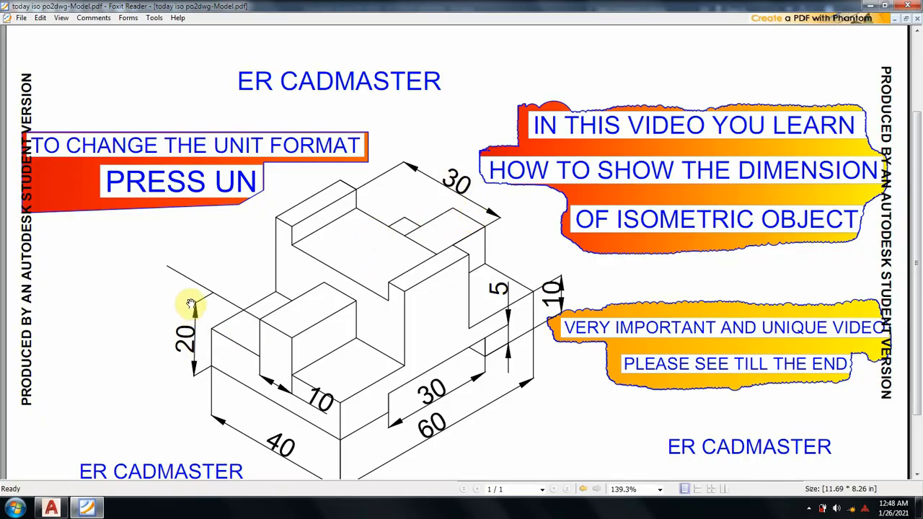
pyautogui.click(87, 509)
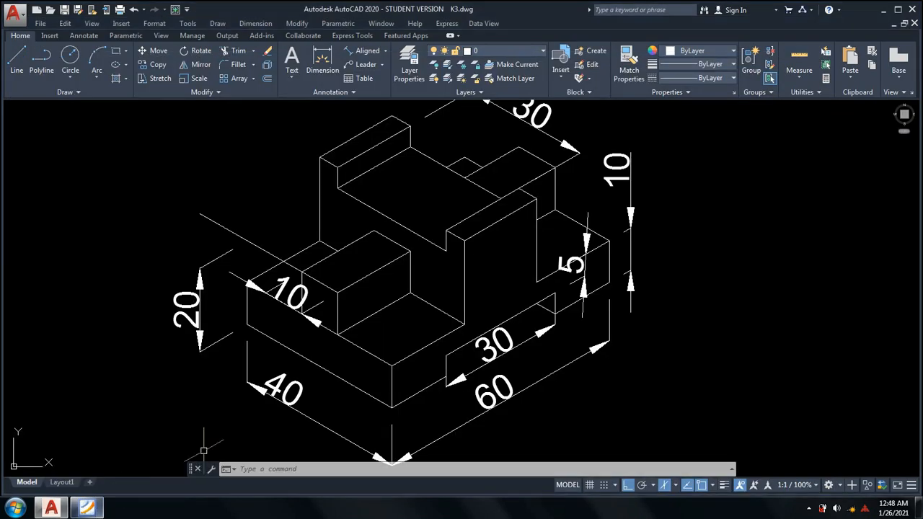
pyautogui.write('z')
pyautogui.press('Return')
pyautogui.write('e')
pyautogui.press('Return')
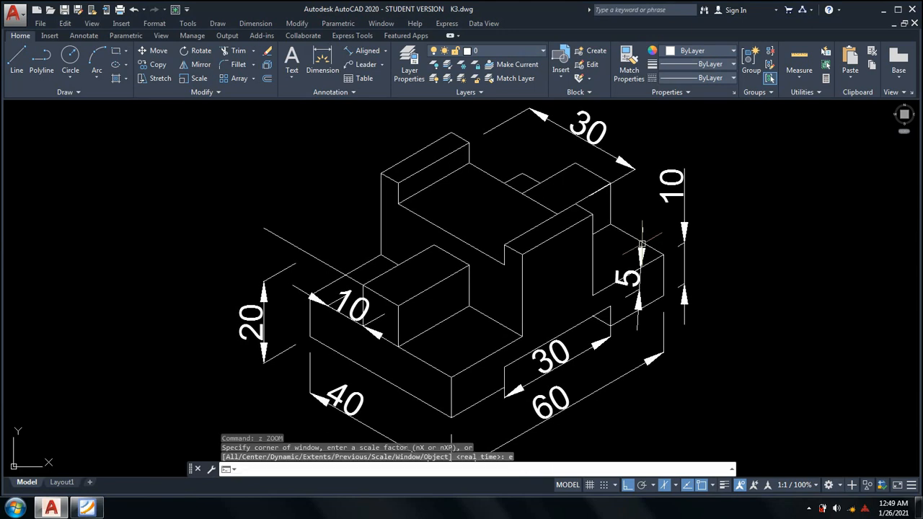